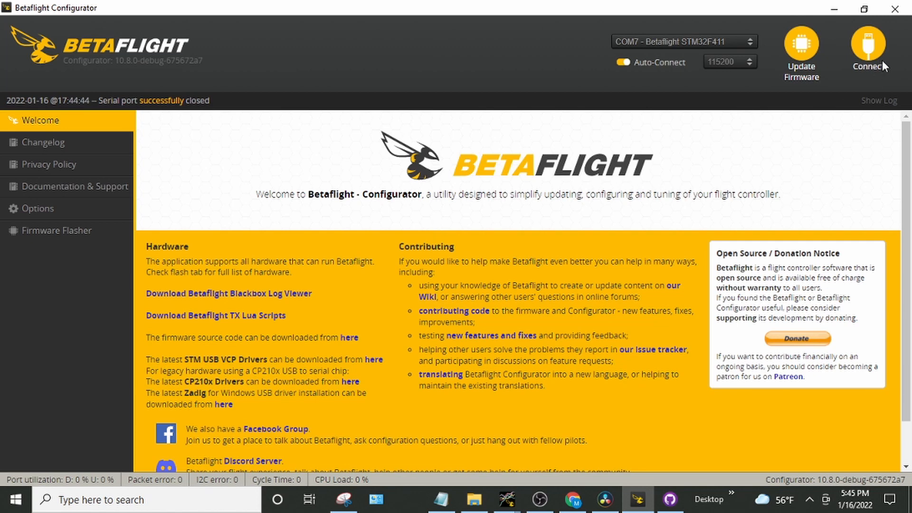
Connect to the flight controller on COM7 and inspect the name, URL and branch of the Quad66 preset source
click(869, 55)
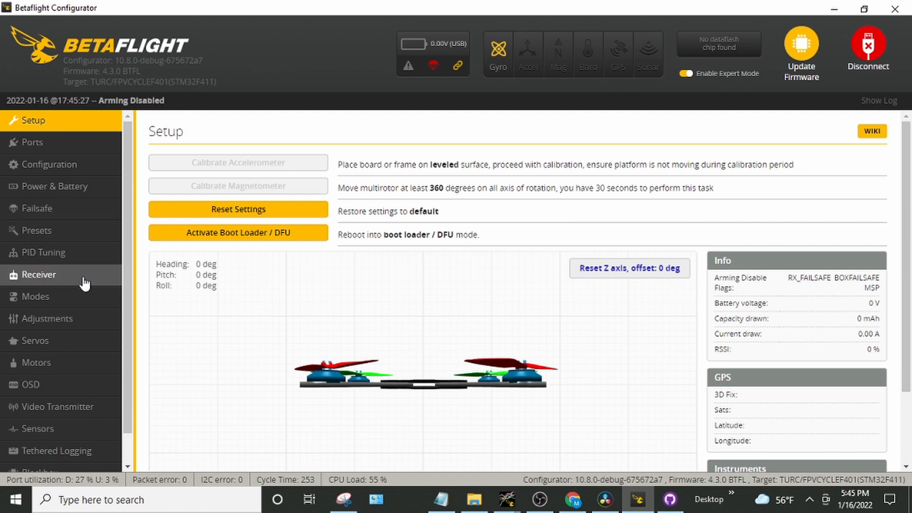
click(82, 236)
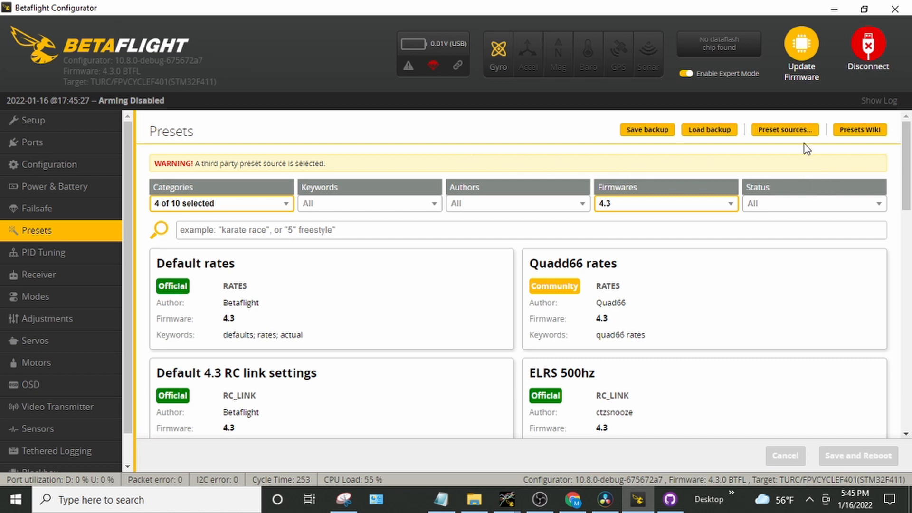
click(785, 130)
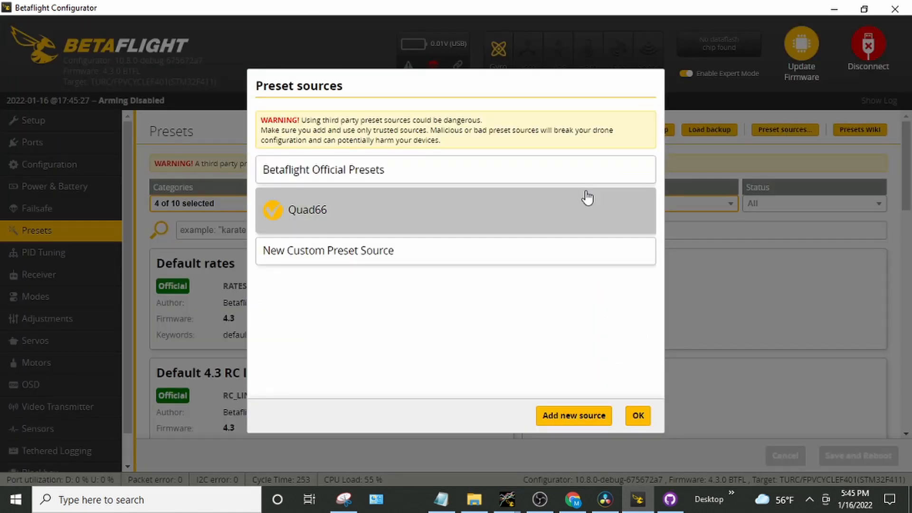
click(394, 219)
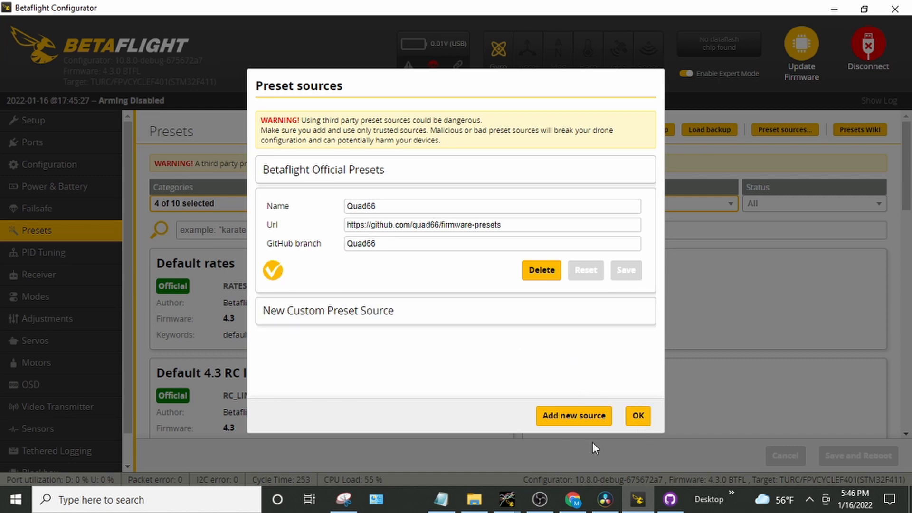
click(638, 416)
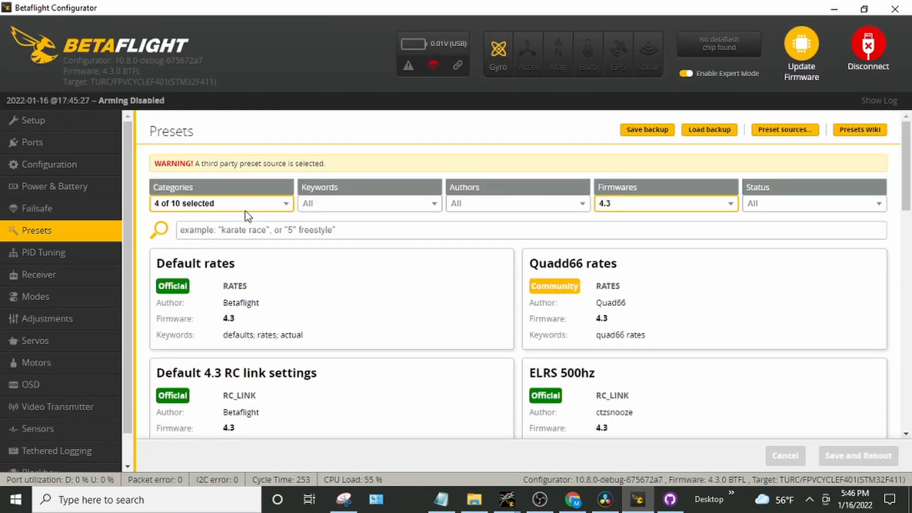
Include all categories in the preset filter, keep firmware 4.3, and search for quad66 to look through the matching presets
click(265, 209)
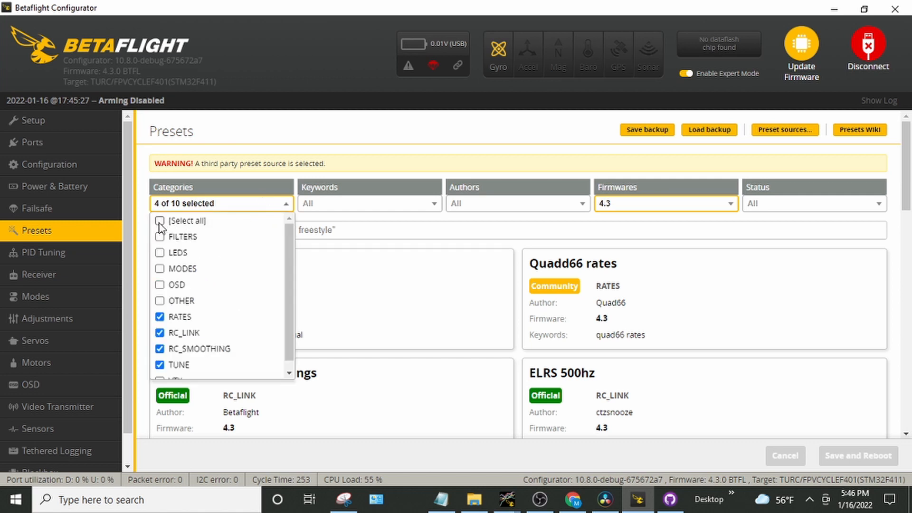
click(186, 221)
click(336, 230)
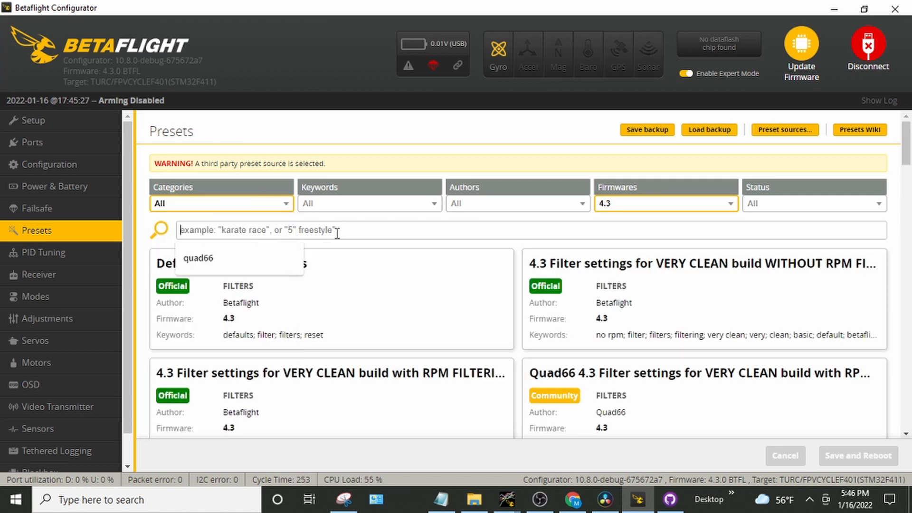
click(259, 260)
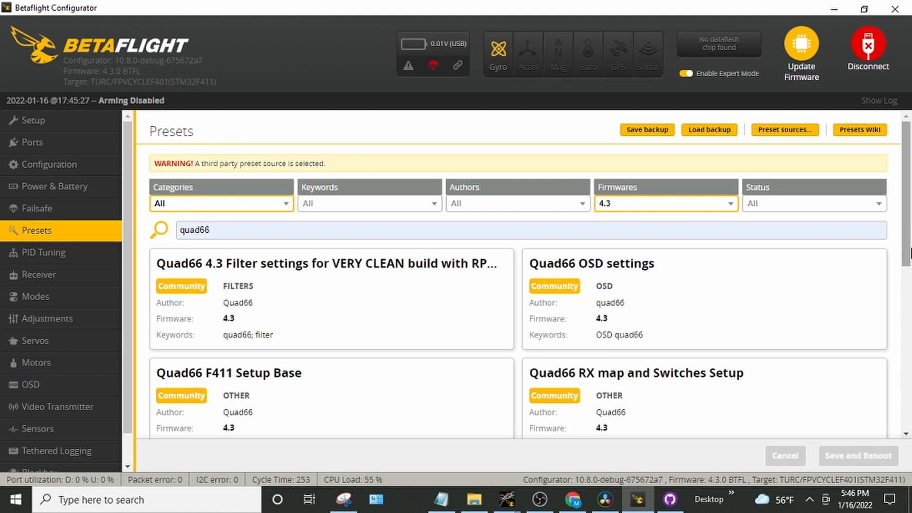
drag(910, 254, 910, 289)
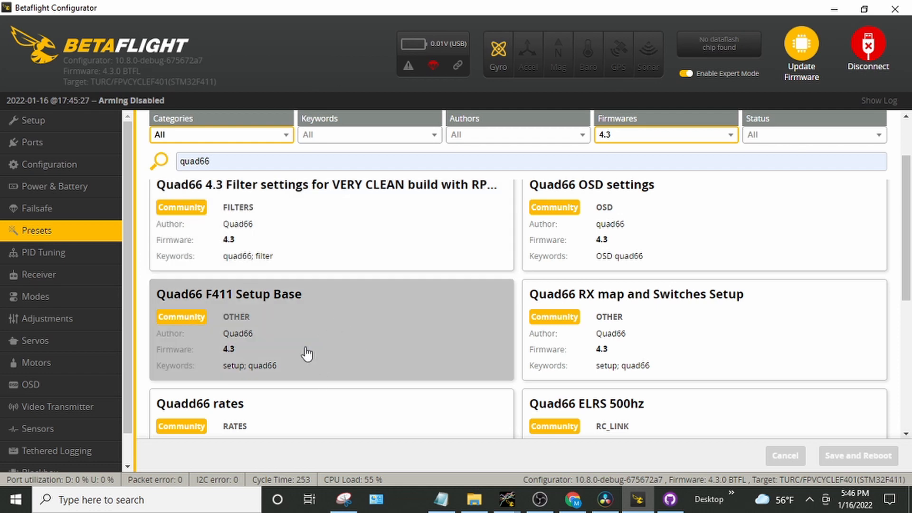
drag(907, 259, 908, 201)
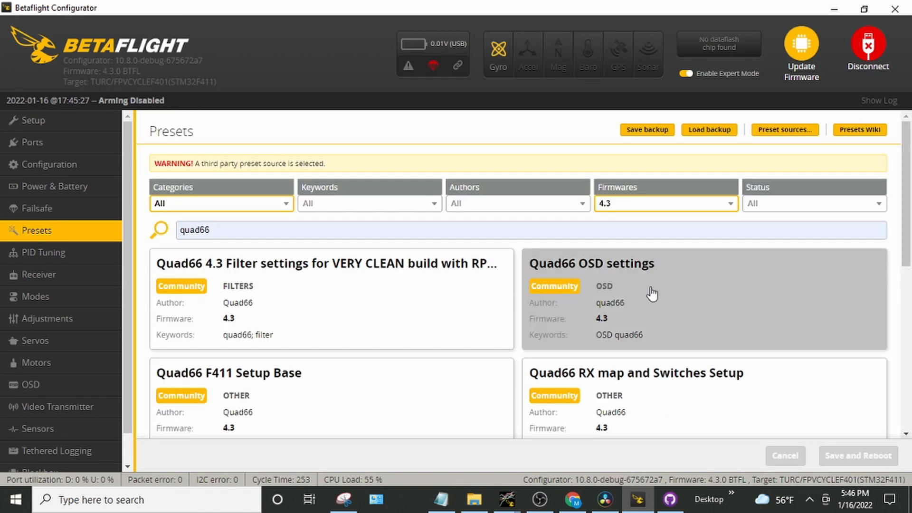
drag(905, 244, 895, 351)
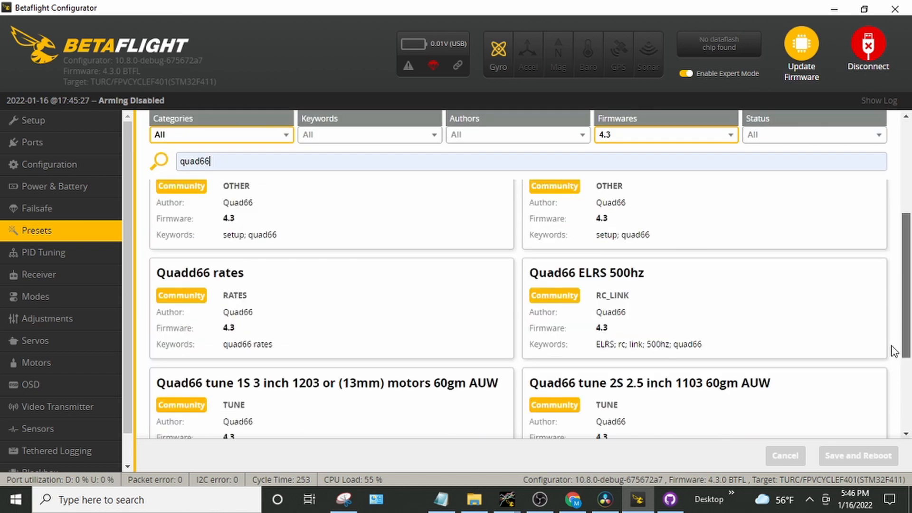
scroll(894, 352, down, 3)
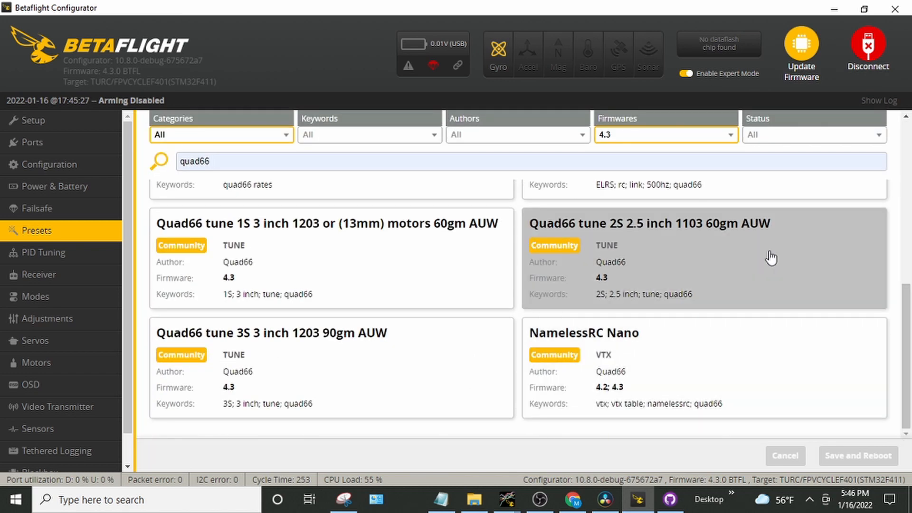
drag(908, 320, 910, 143)
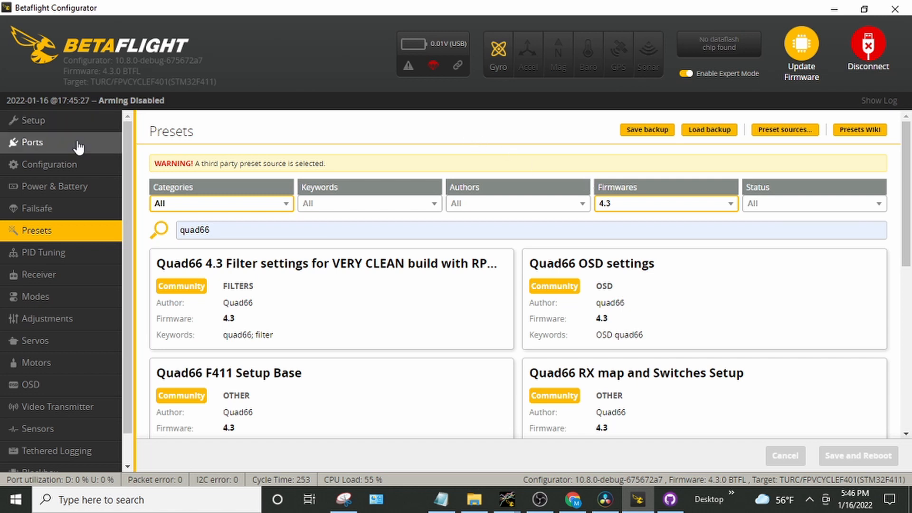
Examine the Setup page and the Configuration page's system, beeper and other feature settings
click(75, 166)
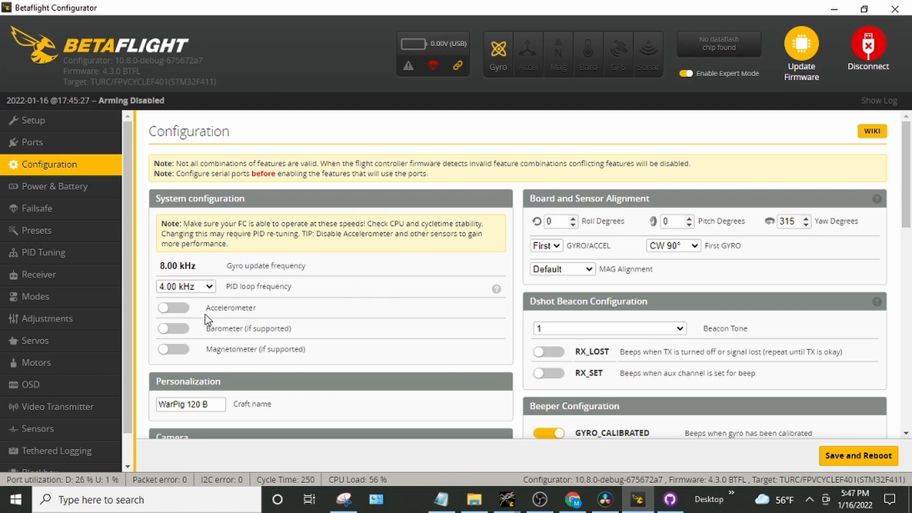
click(76, 127)
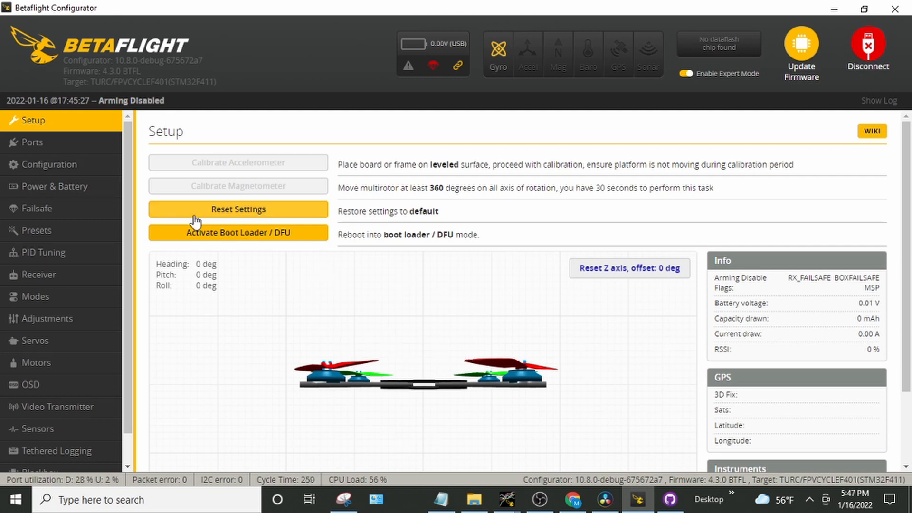
click(69, 170)
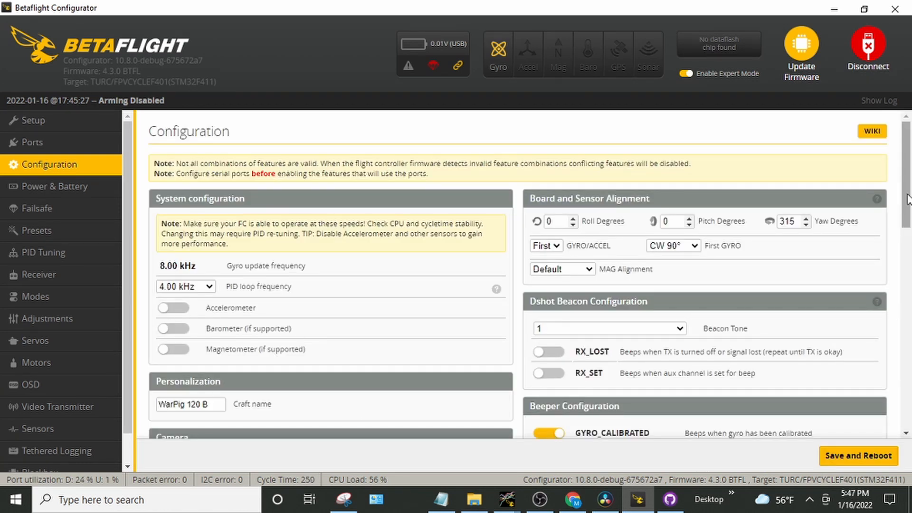
drag(904, 201, 910, 245)
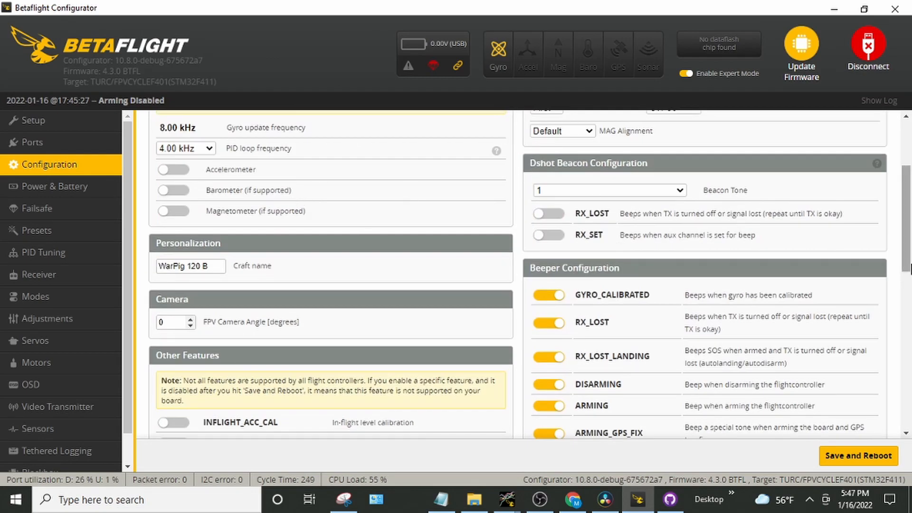
scroll(727, 385, down, 10)
scroll(727, 384, up, 3)
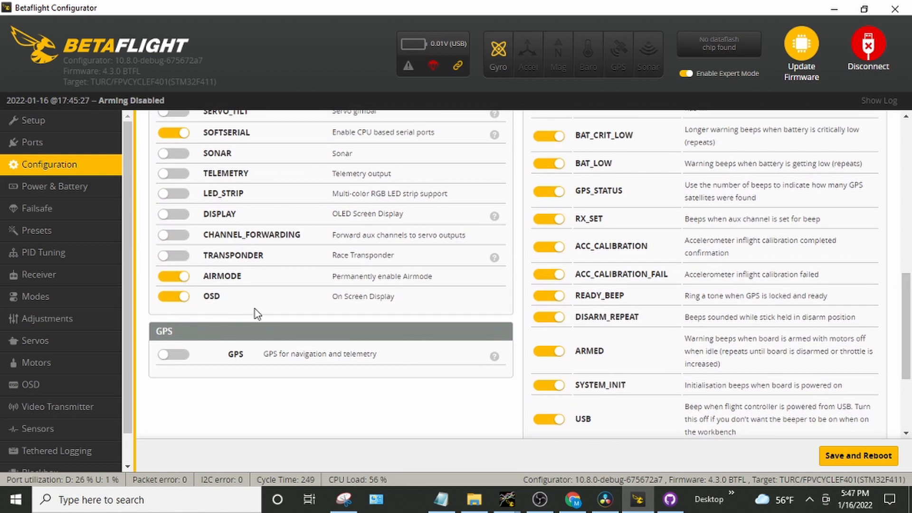
Set cpu_overclock to 120MHZ in the CLI and save the change to the flight controller
scroll(114, 351, down, 1)
click(81, 460)
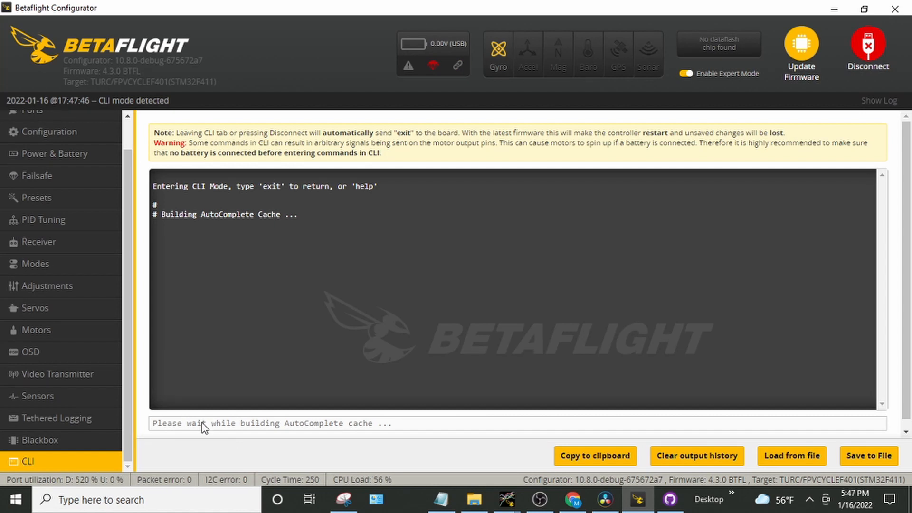
text(set )
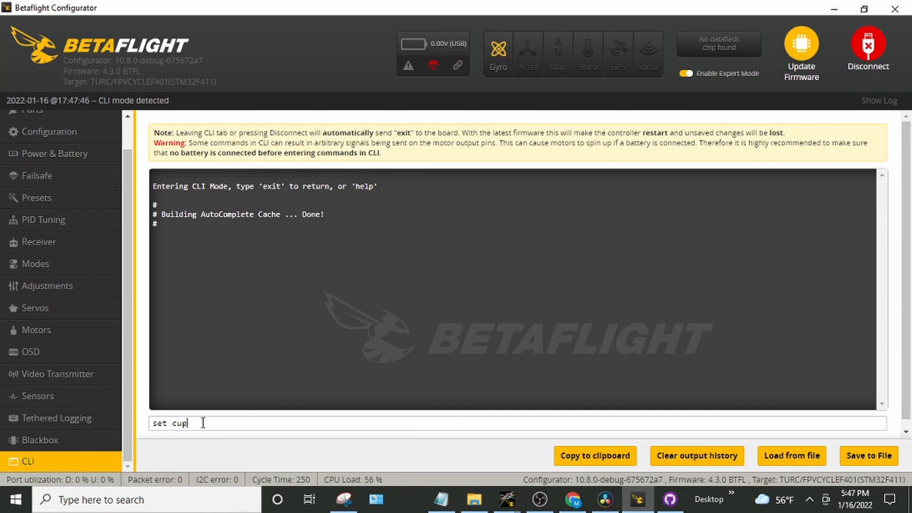
text(cpu)
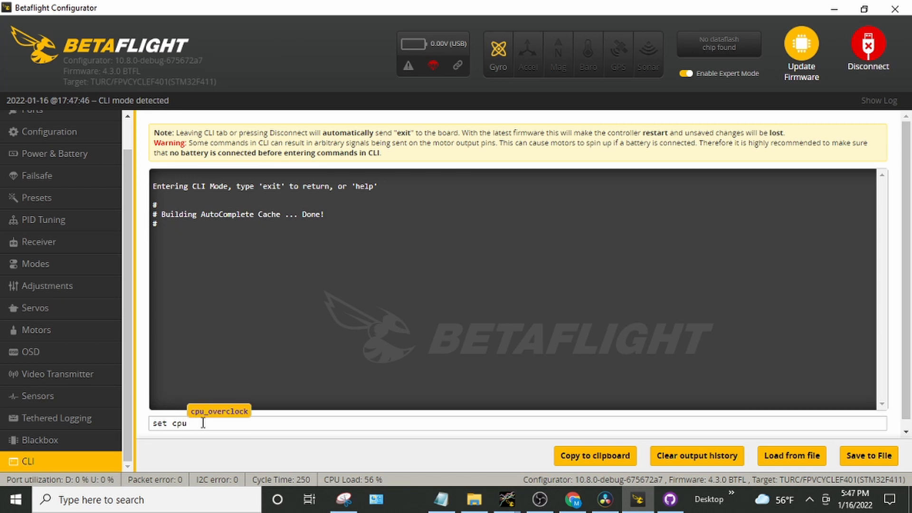
click(216, 412)
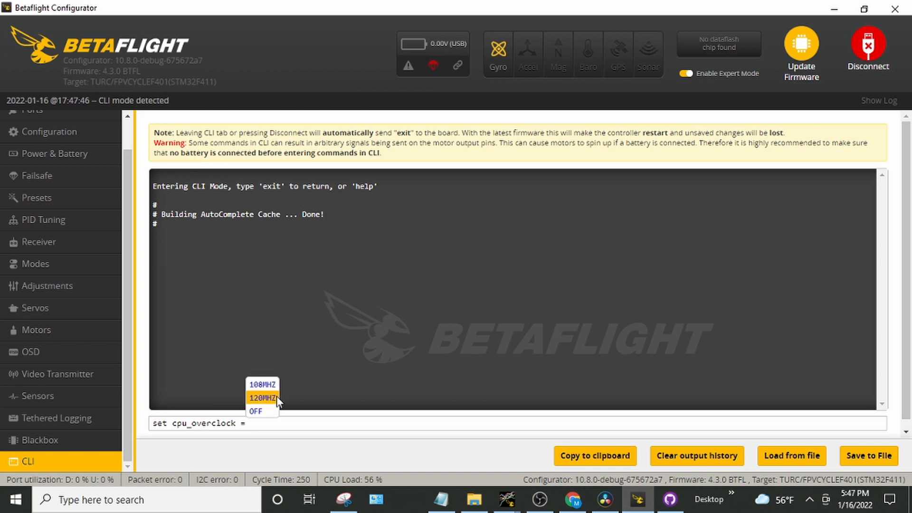
click(276, 397)
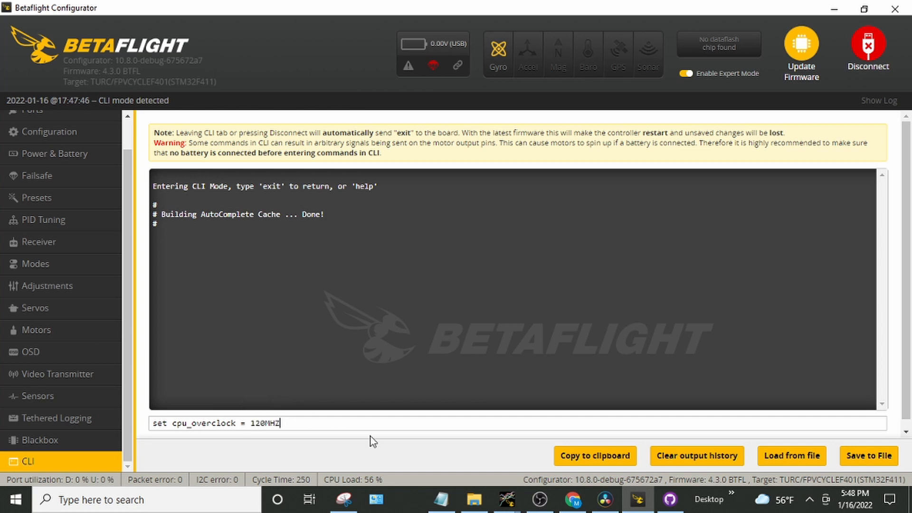
key(Return)
text(save)
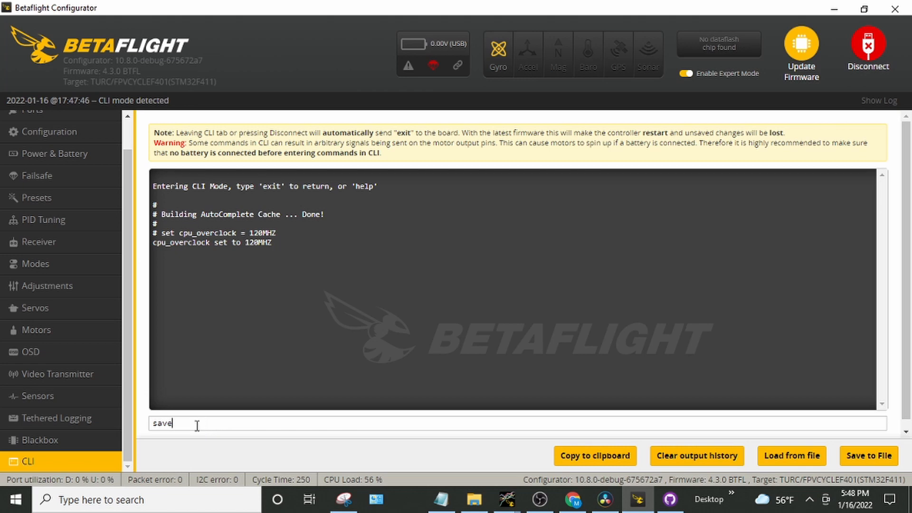
key(Return)
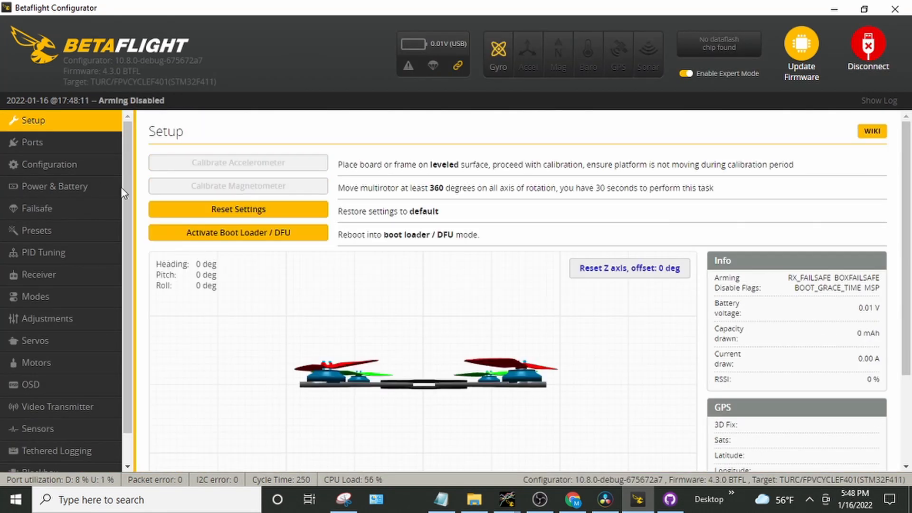
Review the system configuration settings after the reboot and the Power & Battery voltage settings
click(88, 165)
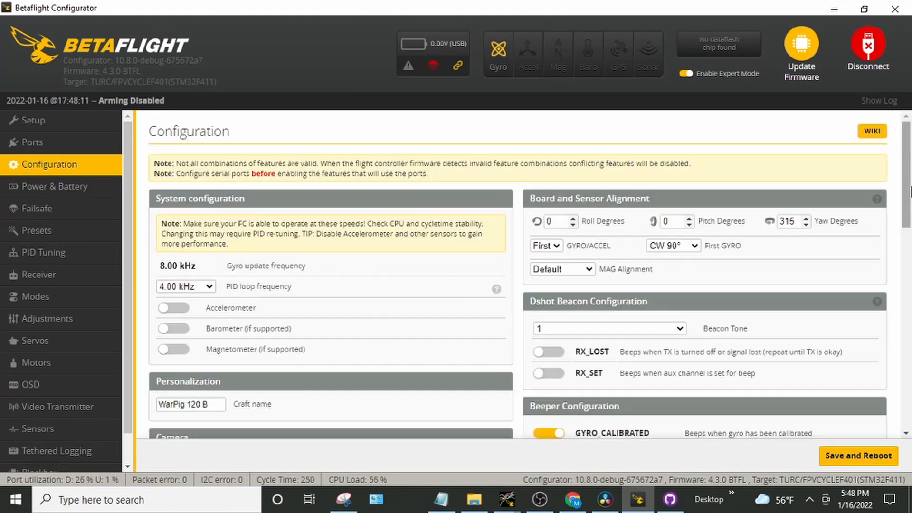
drag(910, 191, 910, 216)
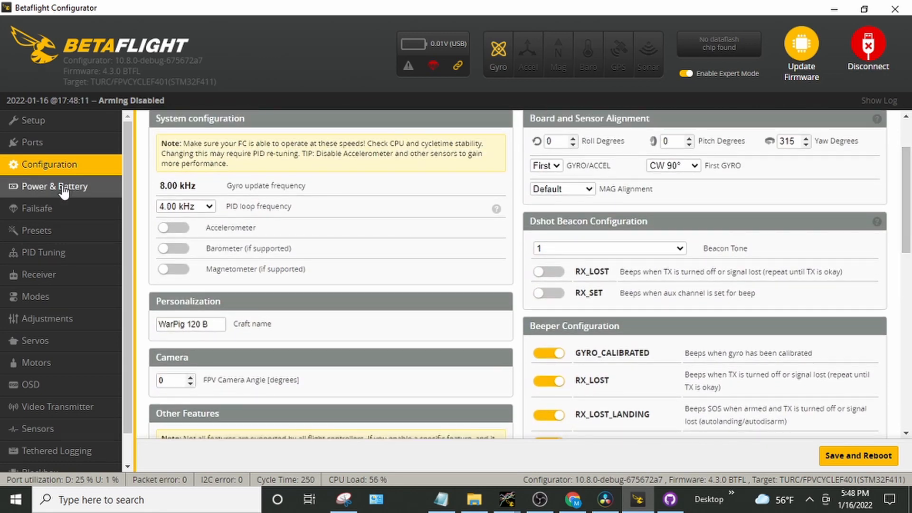
click(63, 188)
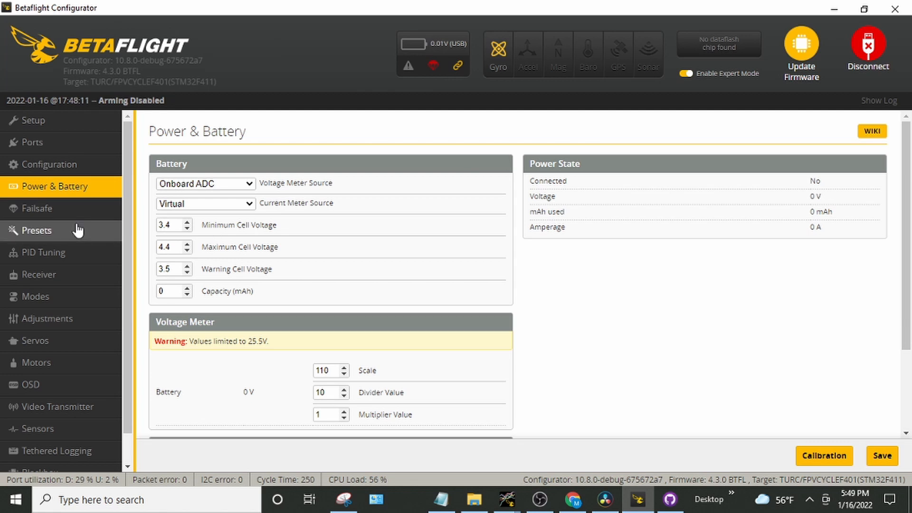
Examine the PID profile, filter and rateprofile settings in PID Tuning, including the rates, TPA and throttle curve
click(78, 260)
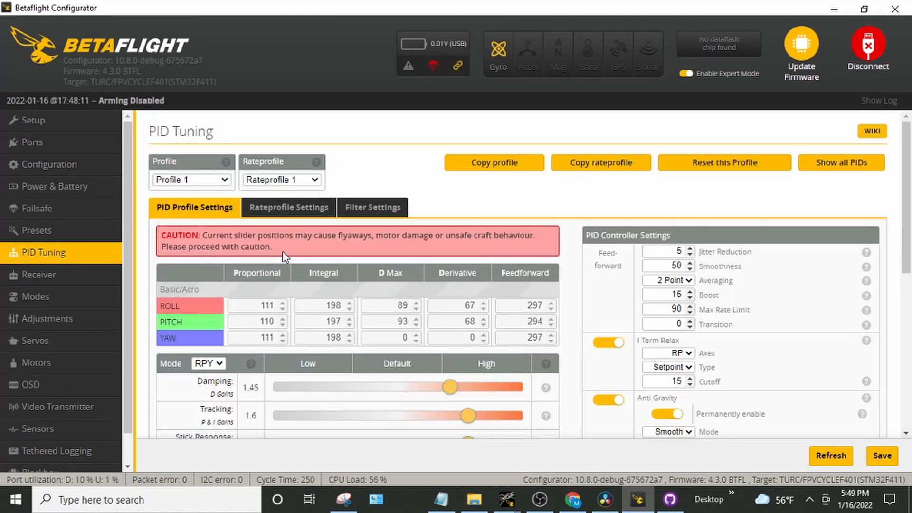
click(309, 214)
click(378, 215)
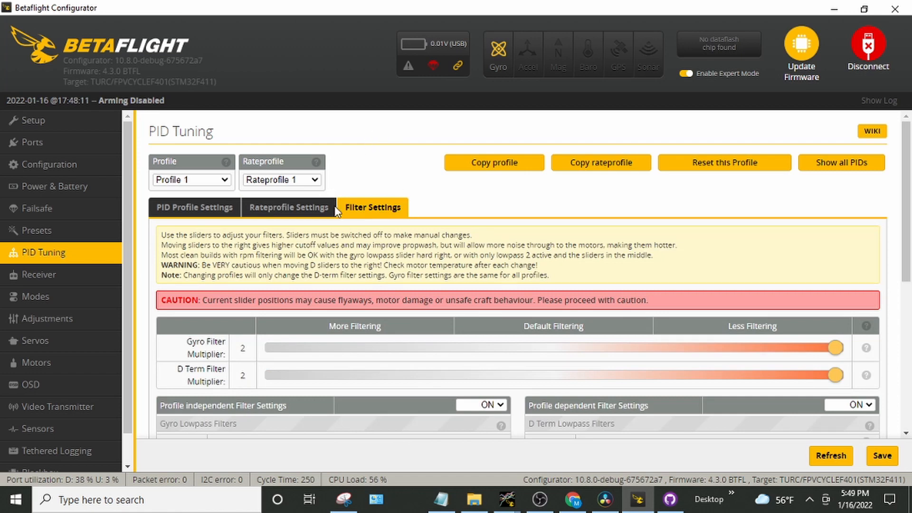
click(291, 209)
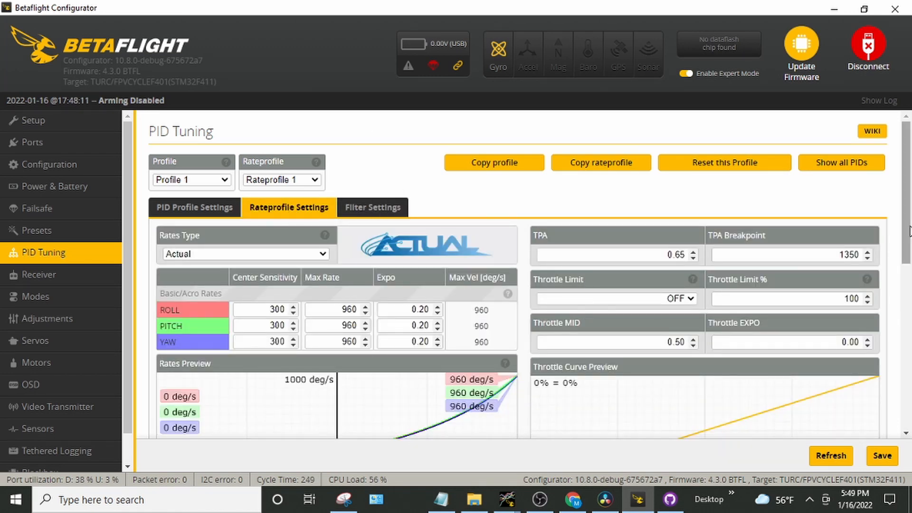
scroll(460, 199, down, 2)
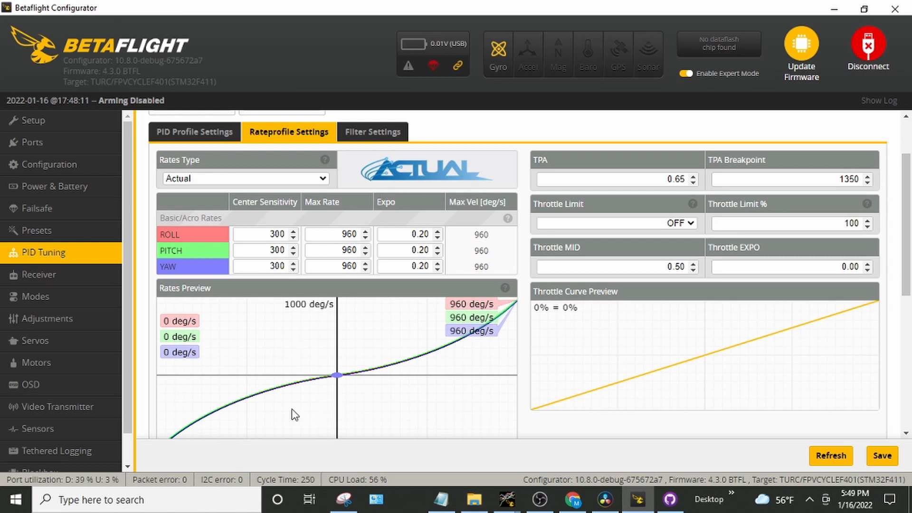
scroll(907, 267, down, 1)
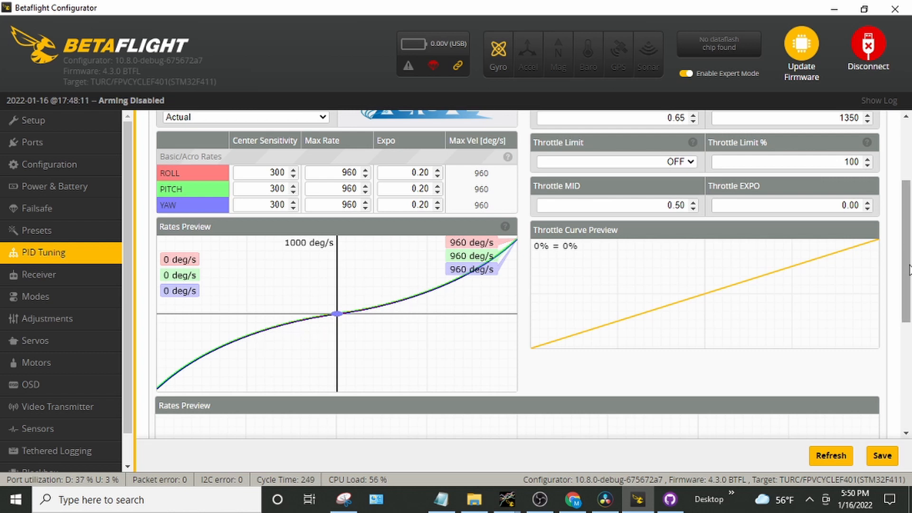
drag(909, 270, 903, 256)
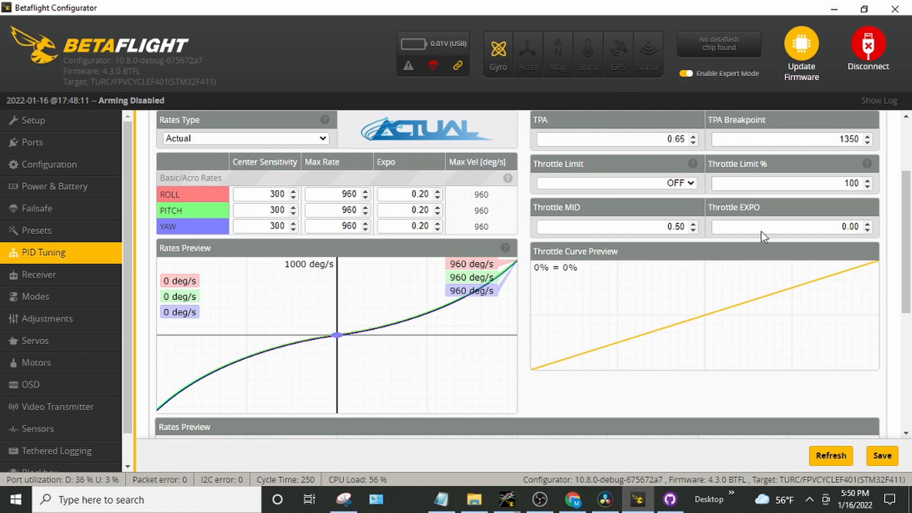
drag(908, 283, 906, 232)
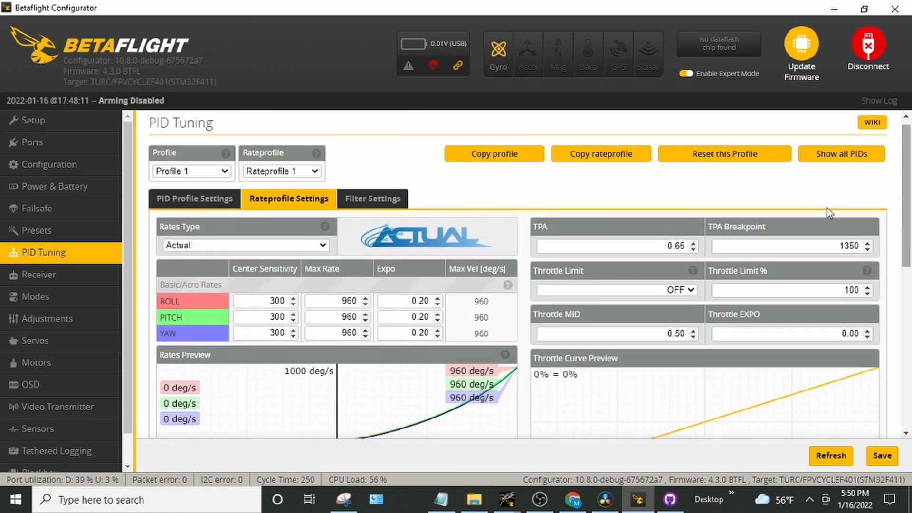
Examine the Filter Settings in PID Tuning, focusing on the Gyro and D Term Filter Multiplier sliders and their guidance notes
click(373, 201)
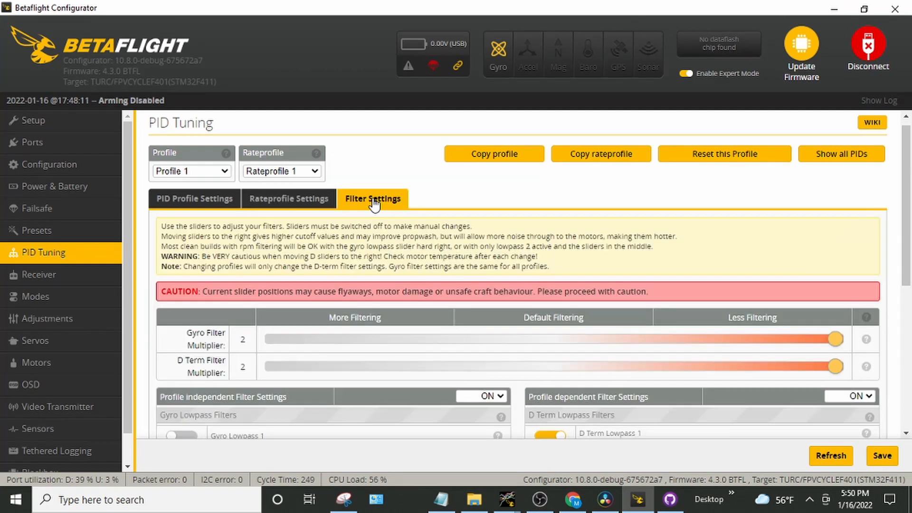
drag(907, 247, 907, 311)
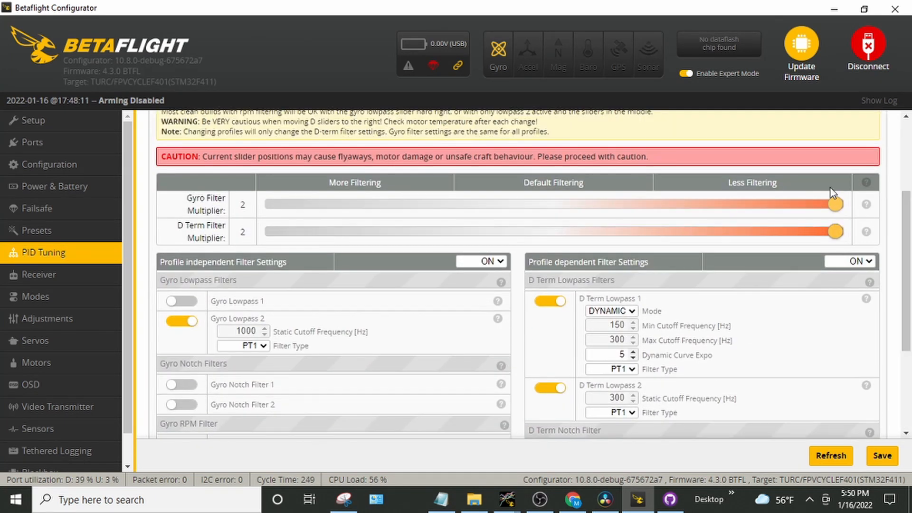
mouse_move(907, 259)
mouse_down()
mouse_move(907, 271)
mouse_move(907, 261)
mouse_up()
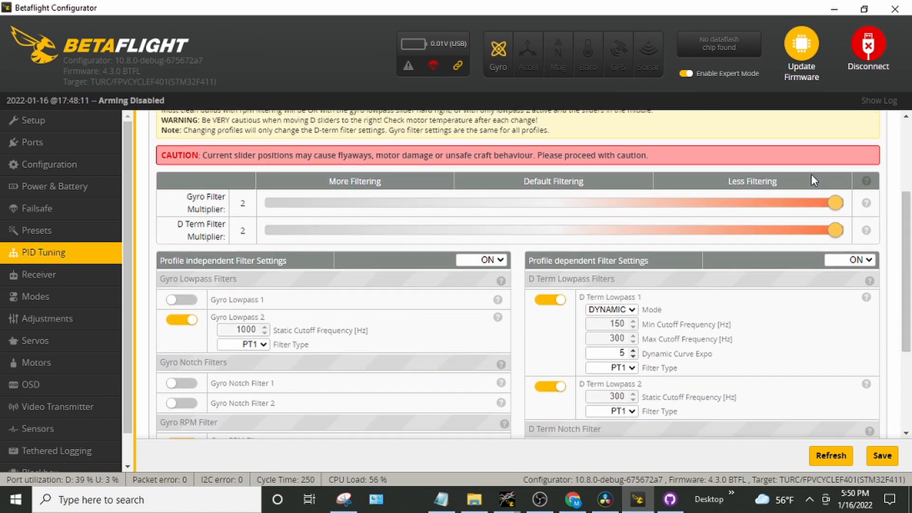
scroll(811, 175, up, 2)
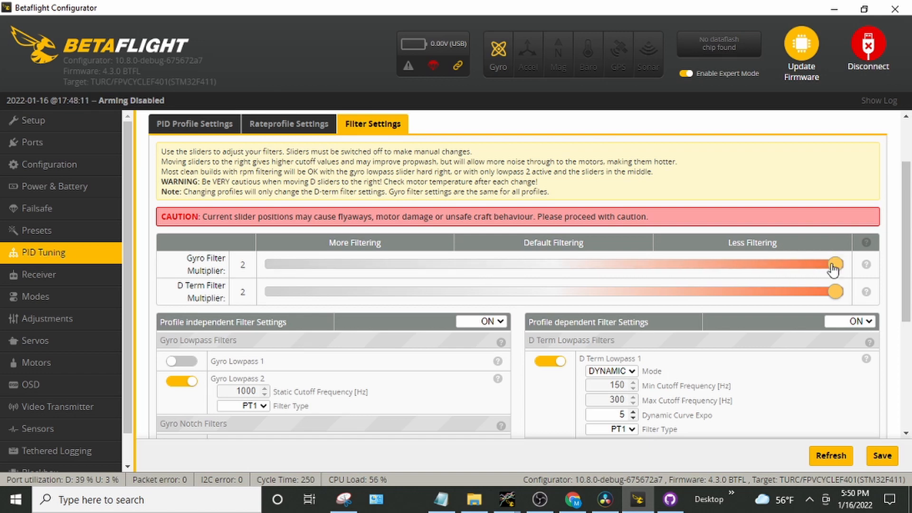
scroll(908, 300, down, 1)
scroll(907, 300, down, 10)
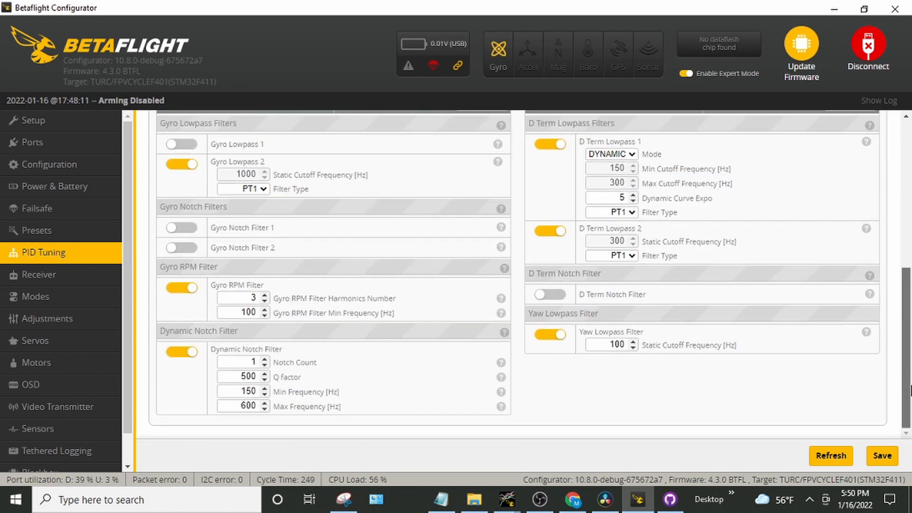
scroll(908, 285, up, 11)
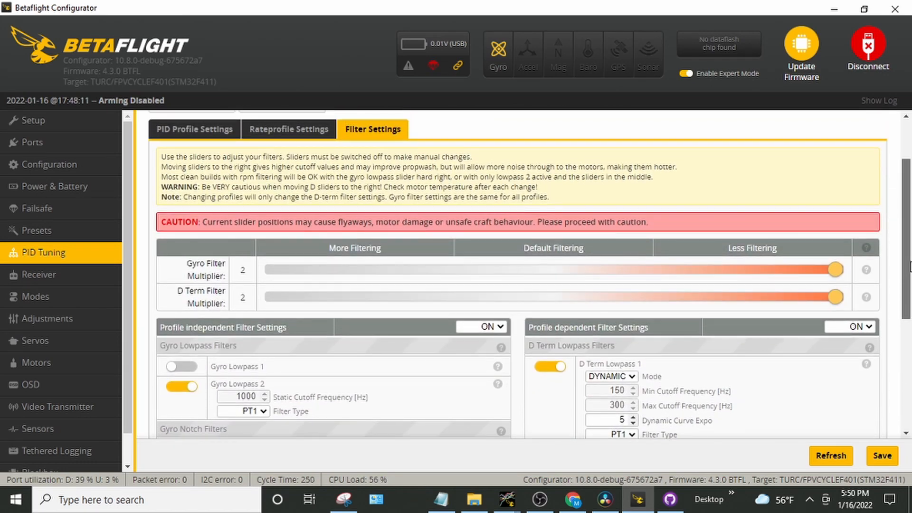
scroll(908, 263, up, 1)
scroll(908, 261, down, 1)
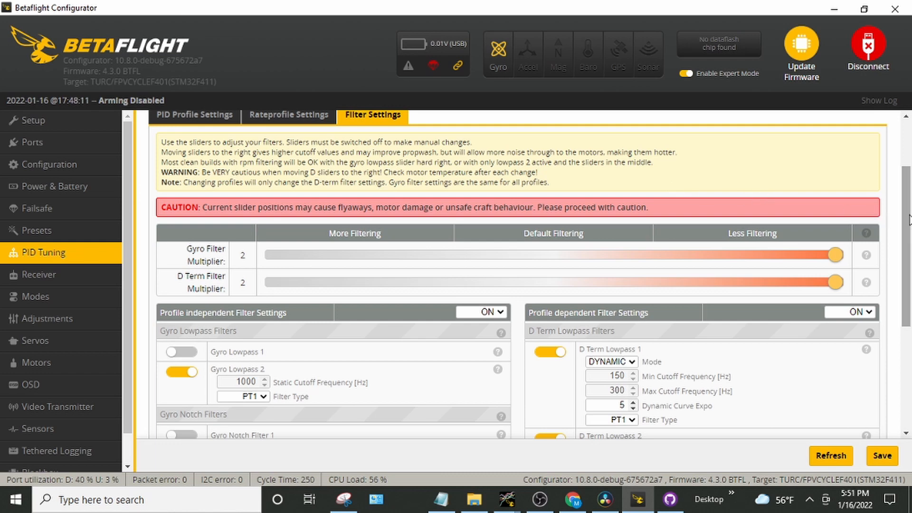
scroll(908, 221, up, 1)
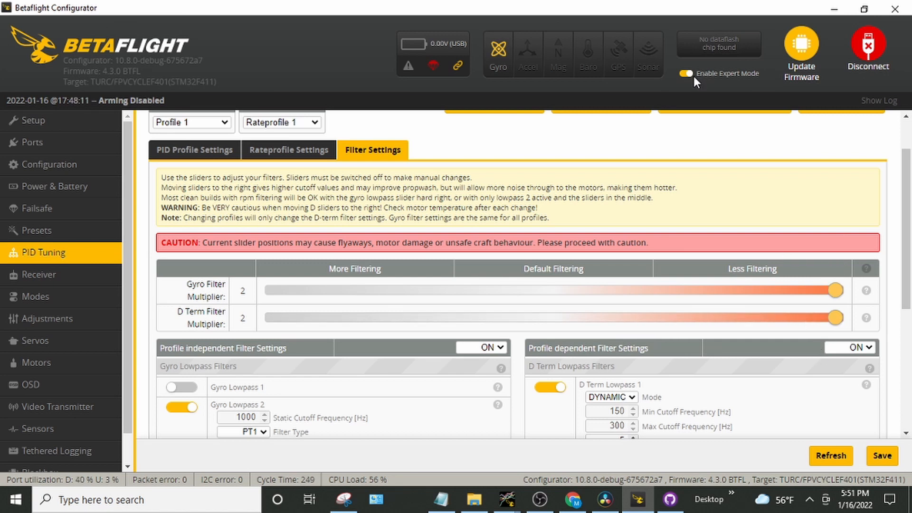
scroll(909, 216, down, 1)
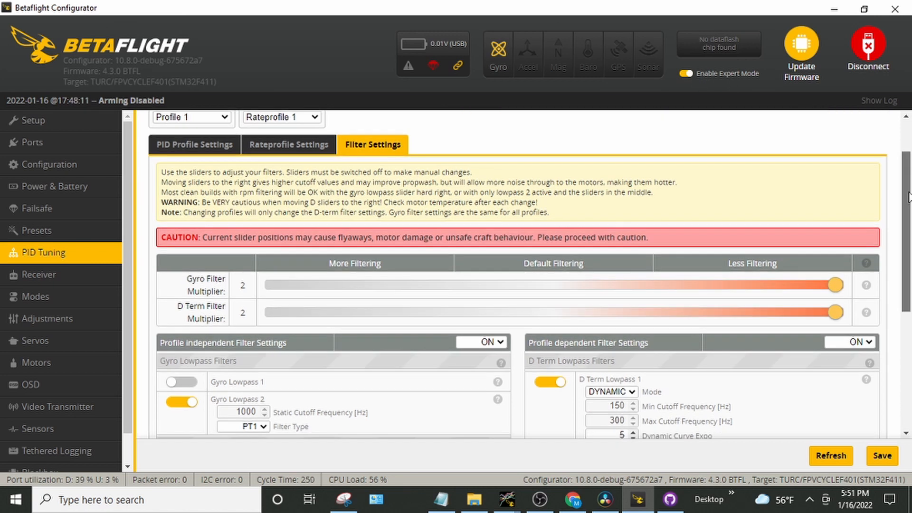
Examine the gyro and D term lowpass, gyro RPM, dynamic notch and yaw lowpass filter settings
drag(910, 216, 909, 236)
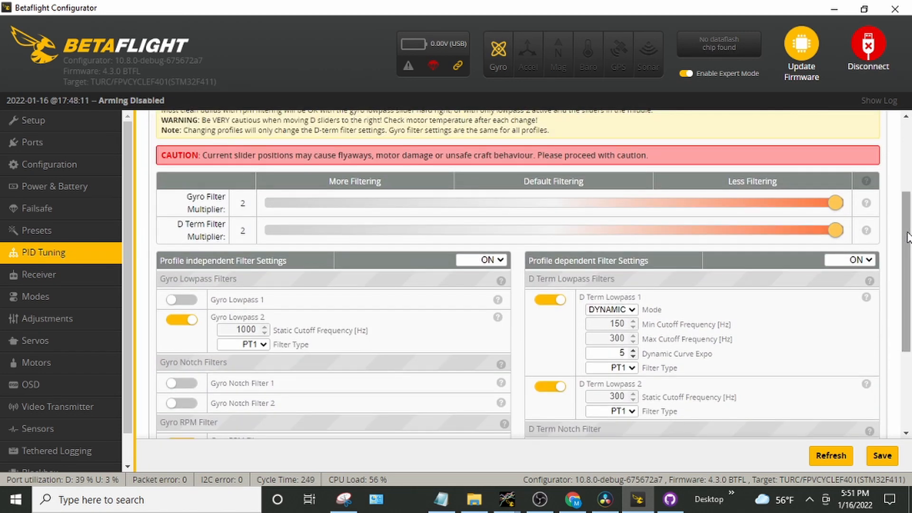
scroll(741, 263, down, 2)
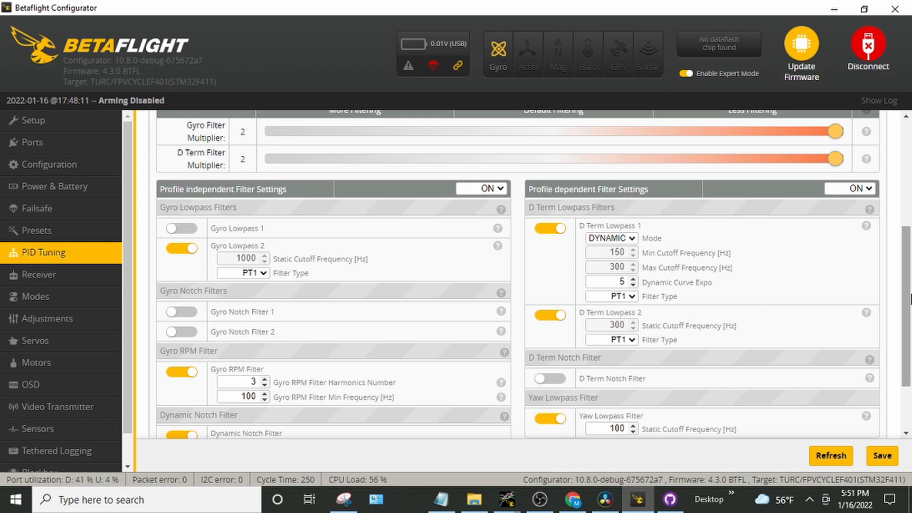
scroll(398, 258, down, 2)
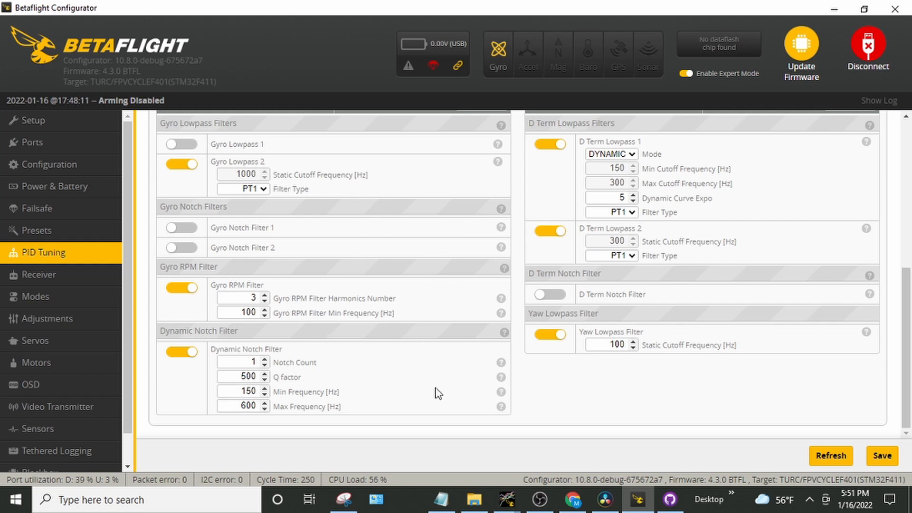
Set rpm_filter_q to 750 in the CLI and save the change to the flight controller
scroll(128, 409, down, 1)
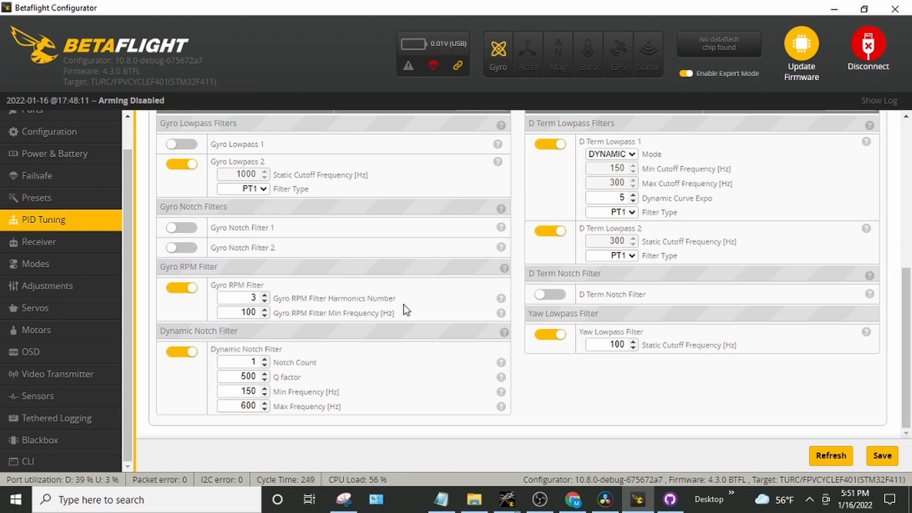
click(91, 461)
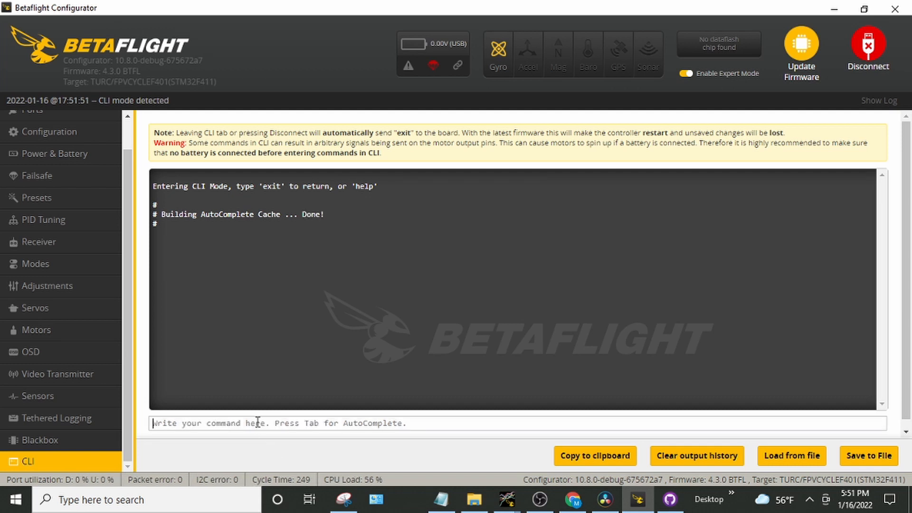
text(set )
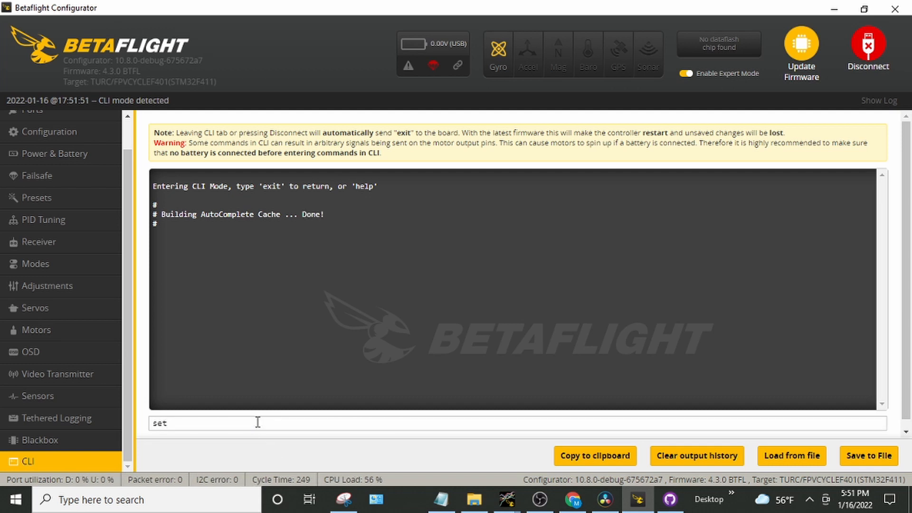
text(rpm)
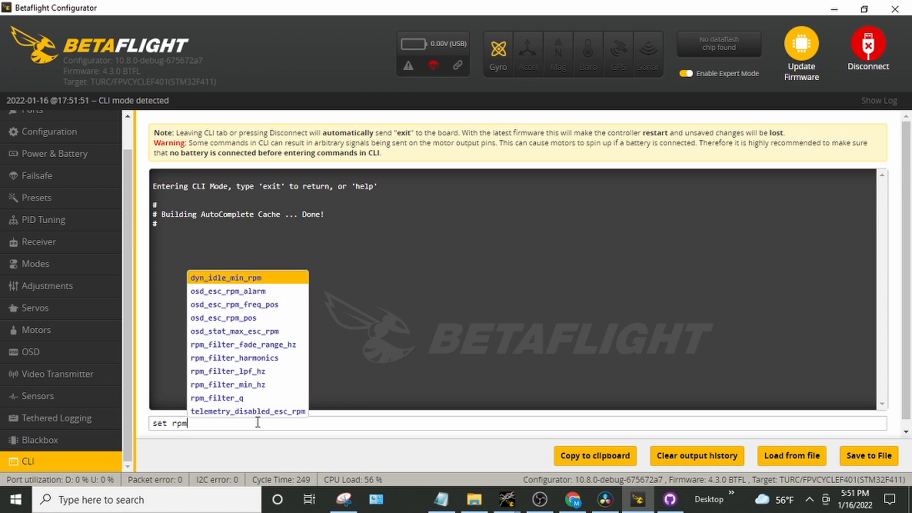
click(264, 397)
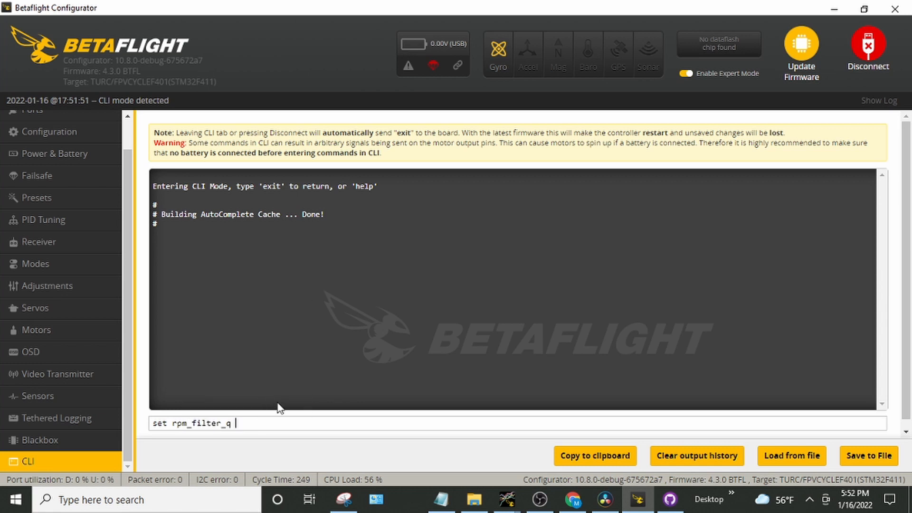
text(=)
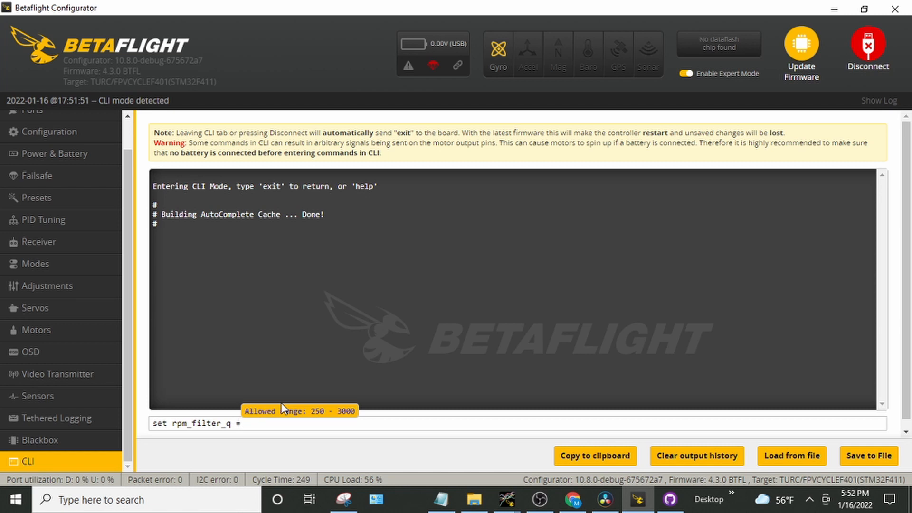
text( 7)
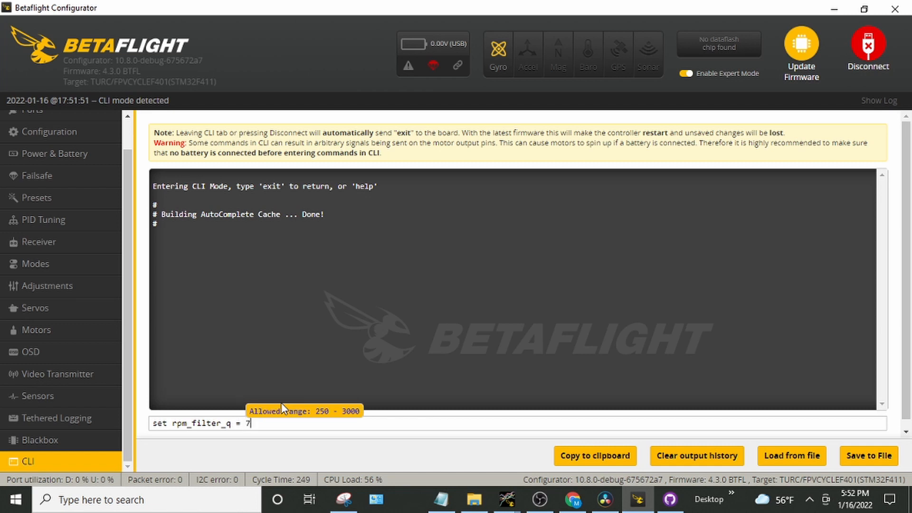
text(50)
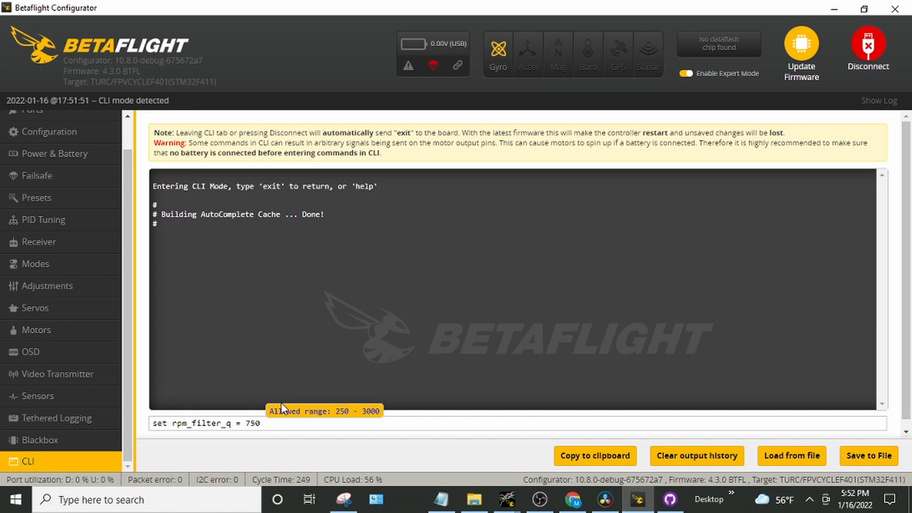
key(Return)
text(save)
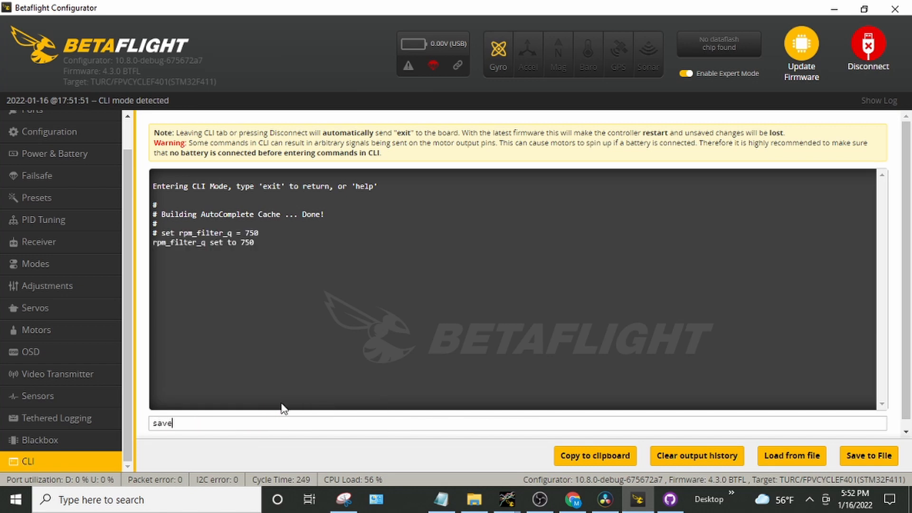
key(Return)
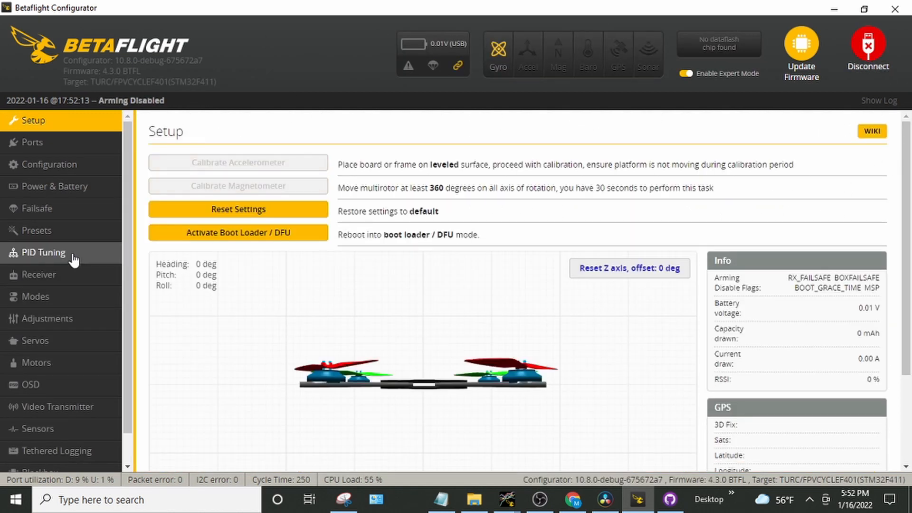
Reopen PID Tuning after the reboot and review the PID profile gains, the D Max explanation and the PID controller settings
click(44, 252)
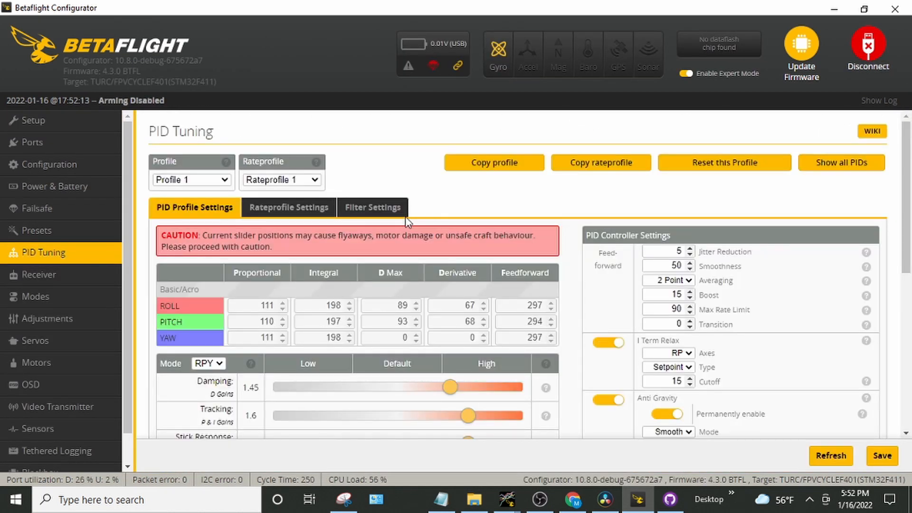
click(374, 212)
mouse_move(908, 245)
mouse_down()
mouse_move(908, 344)
mouse_move(911, 227)
mouse_up()
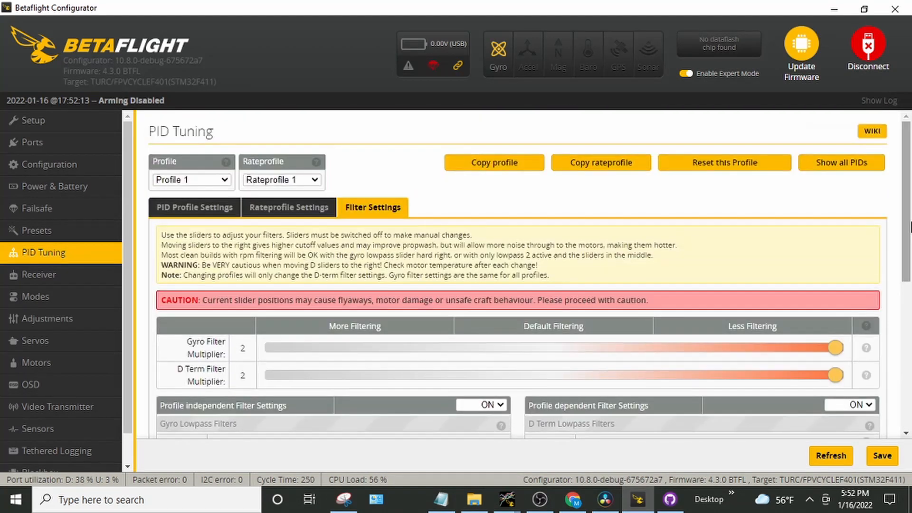
click(200, 215)
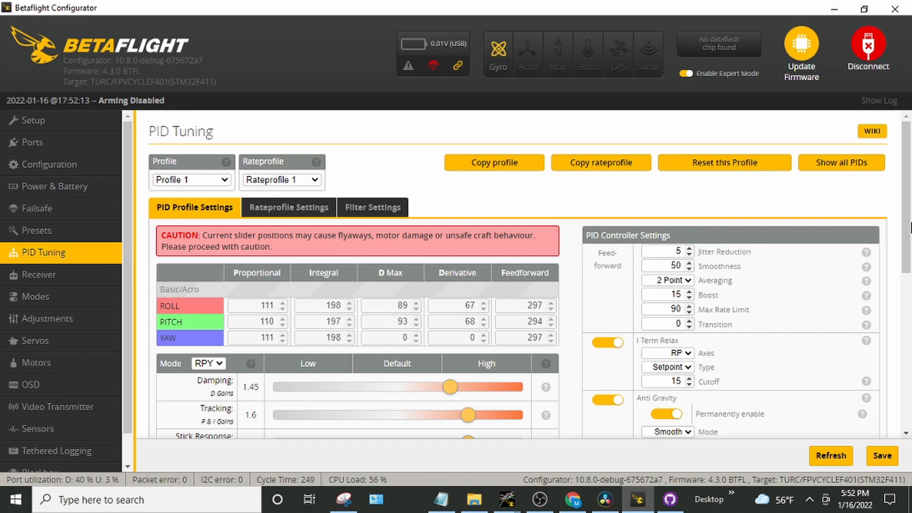
scroll(910, 214, down, 2)
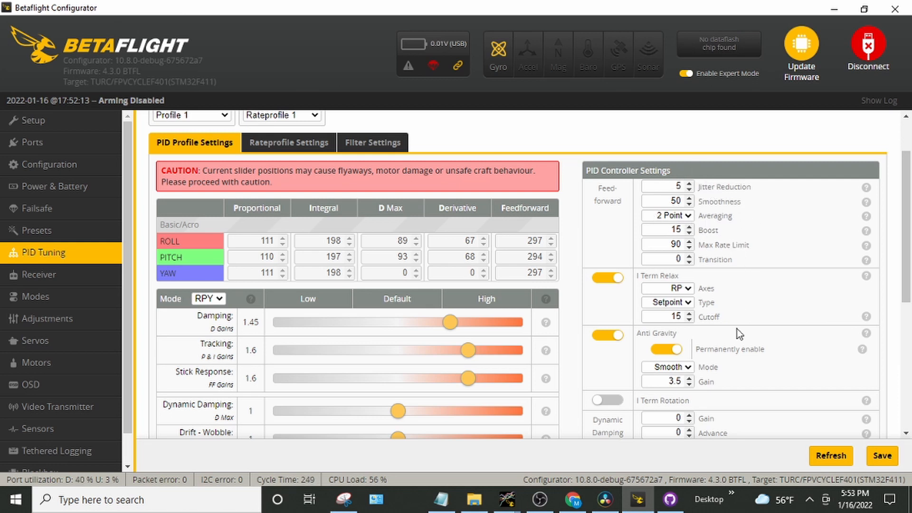
drag(909, 274, 909, 304)
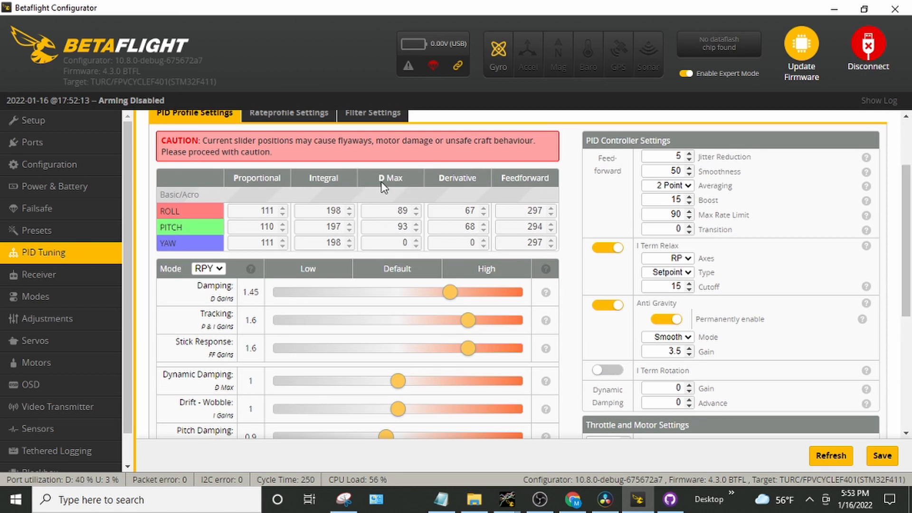
mouse_move(384, 180)
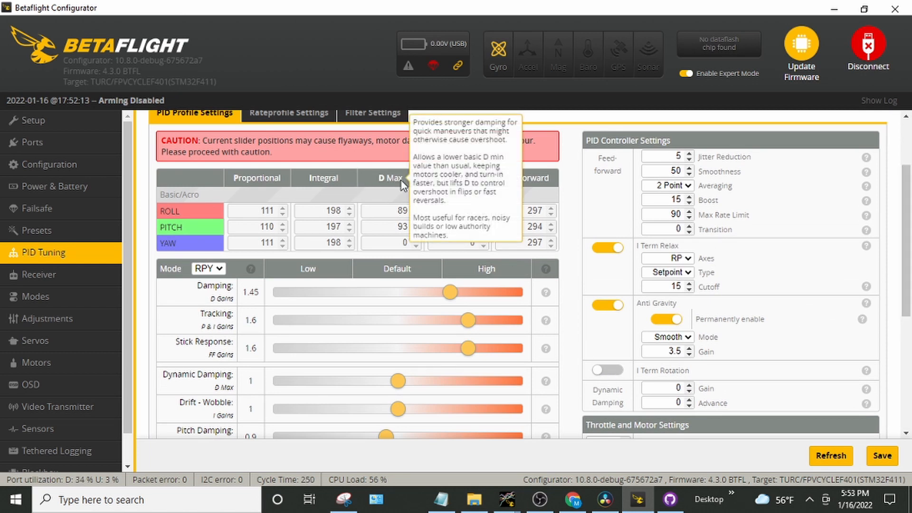
mouse_move(448, 196)
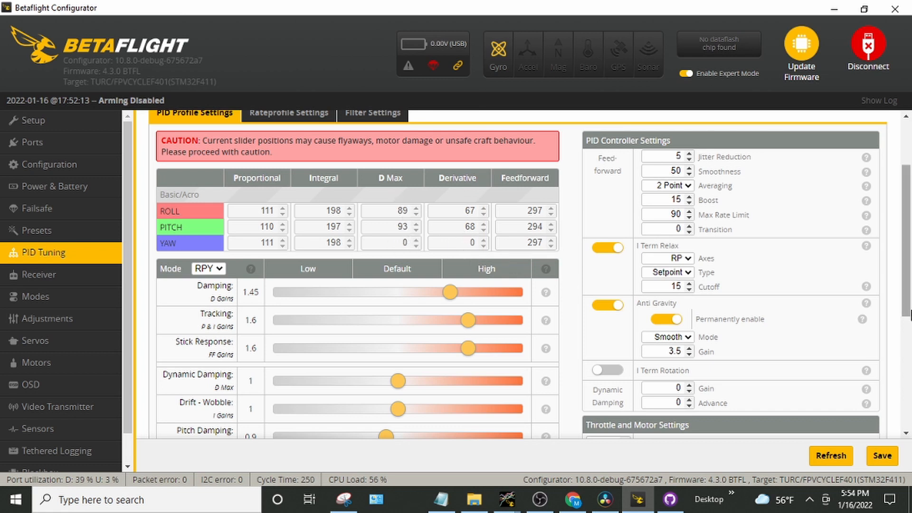
Examine the Throttle and Motor Settings, including the Dynamic Idle Value help, and the PID tuning sliders
drag(909, 304, 910, 413)
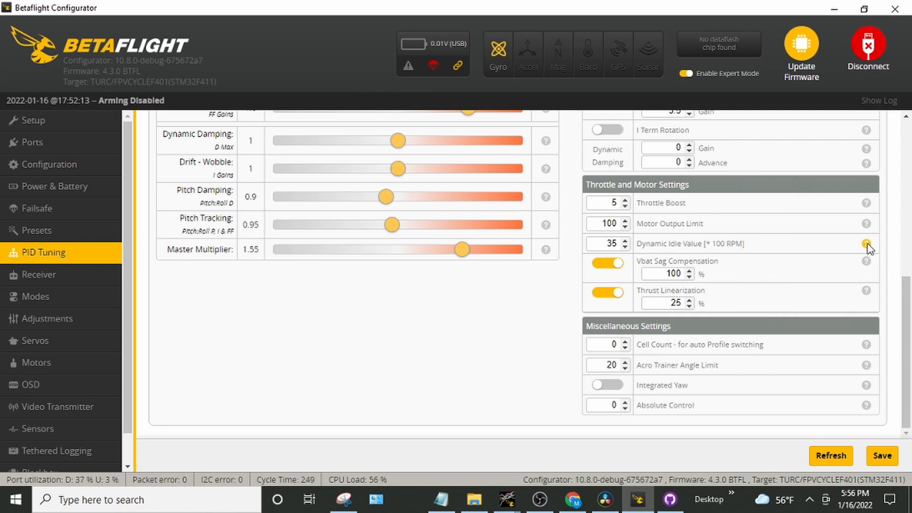
mouse_move(871, 251)
drag(910, 306, 910, 194)
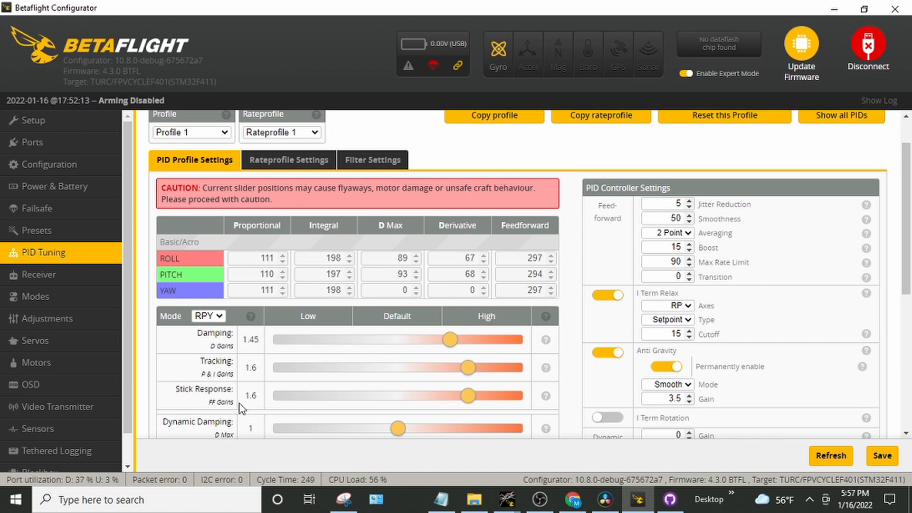
drag(910, 229, 910, 291)
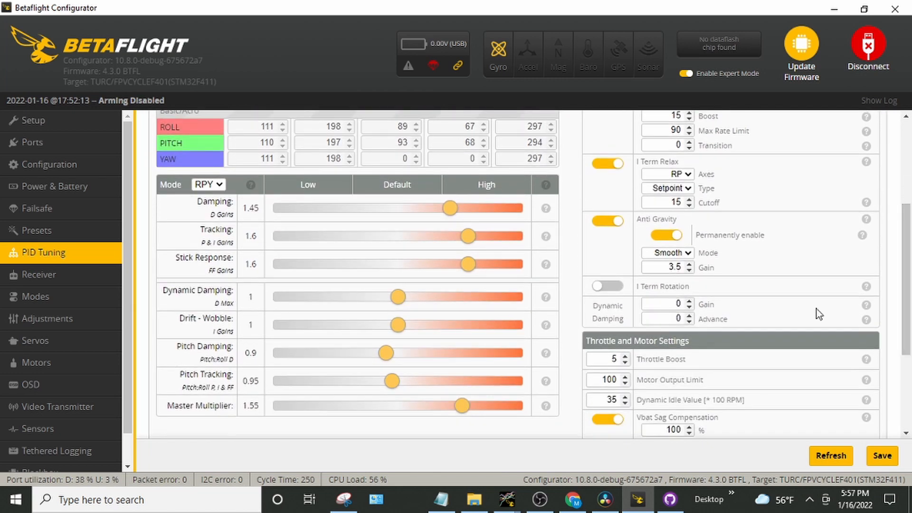
Review the Receiver page's receiver mode, serial provider, channel map, stick thresholds, deadbands and RC Smoothing settings
click(55, 278)
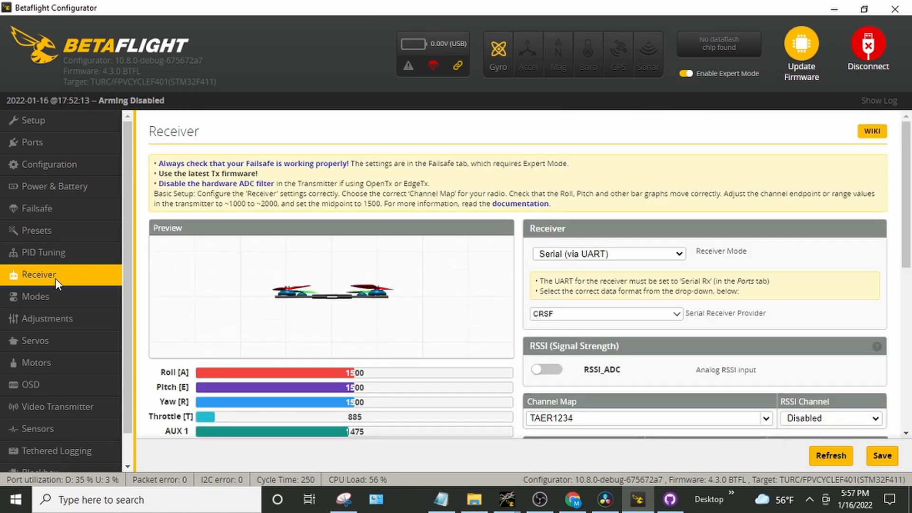
drag(908, 199, 907, 225)
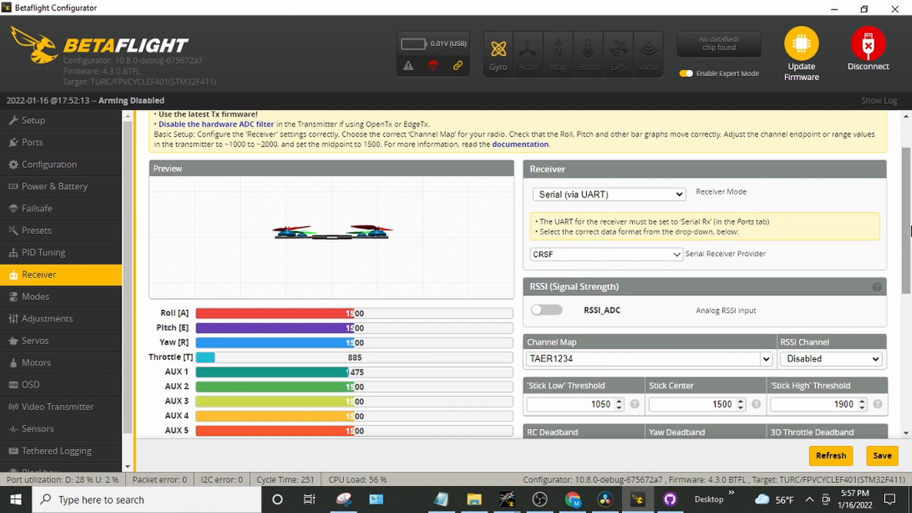
drag(909, 253, 910, 355)
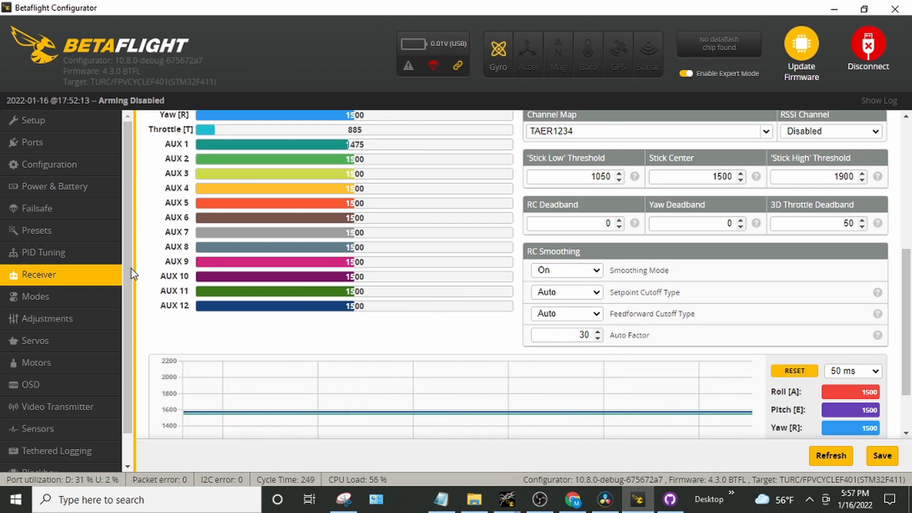
Examine the Motors page's mixer diagram, ESC/Motor Features, 3D features and motor test notice
scroll(127, 284, down, 1)
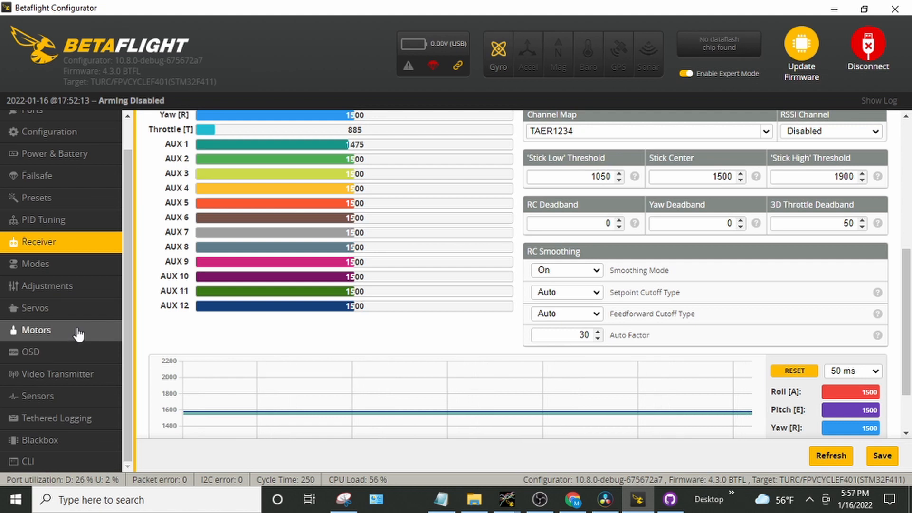
click(78, 329)
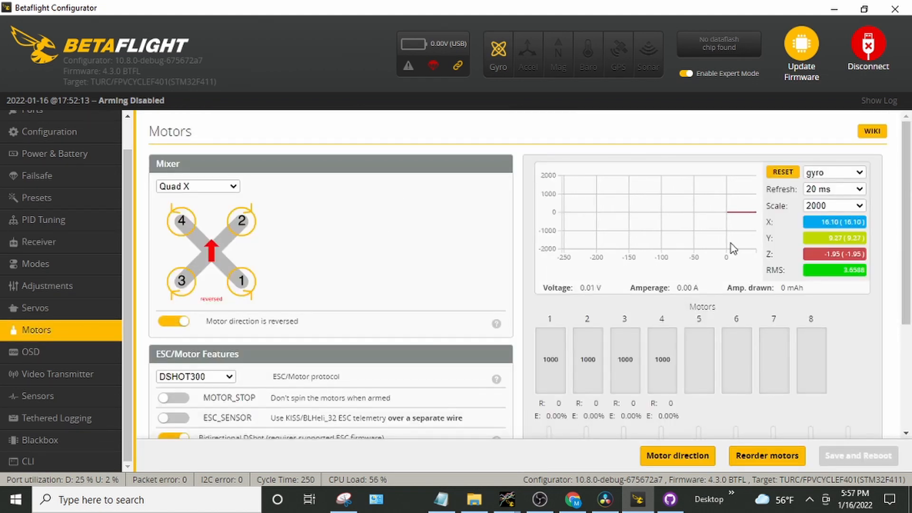
scroll(908, 333, down, 2)
scroll(909, 333, down, 2)
scroll(908, 332, up, 1)
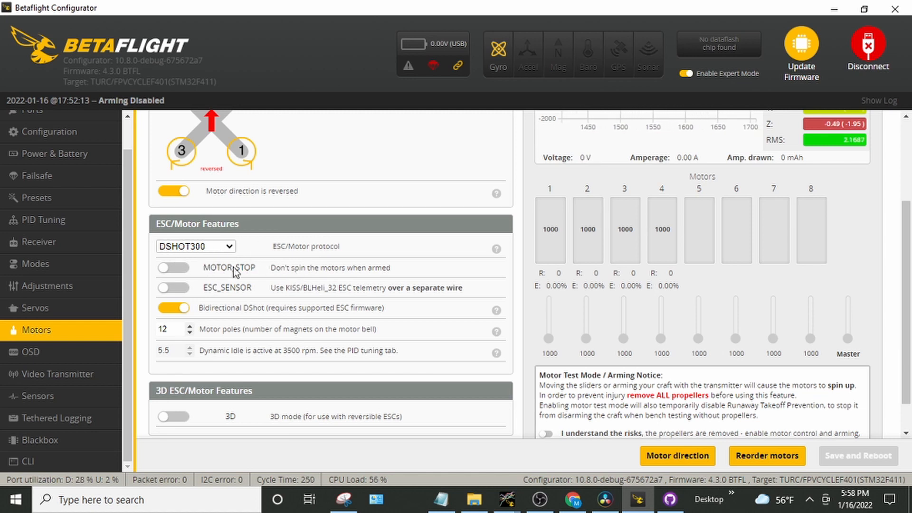
scroll(629, 266, down, 1)
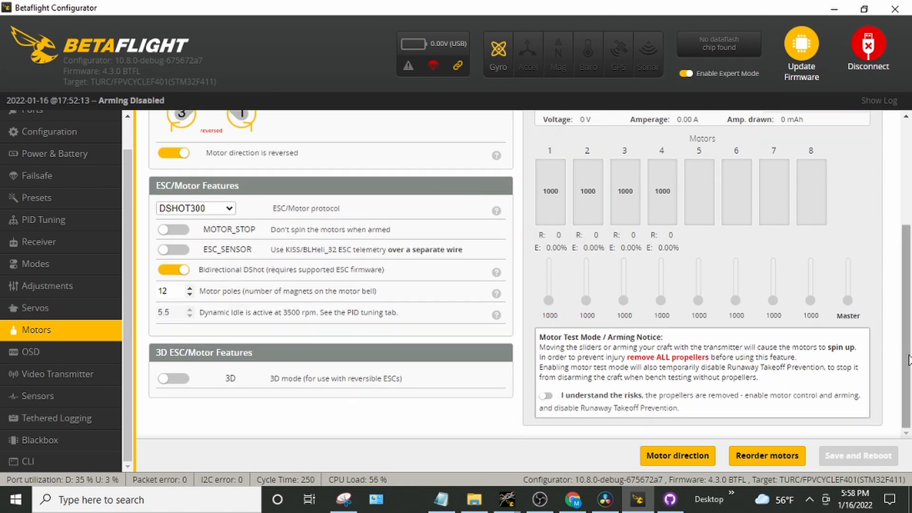
drag(908, 360, 909, 284)
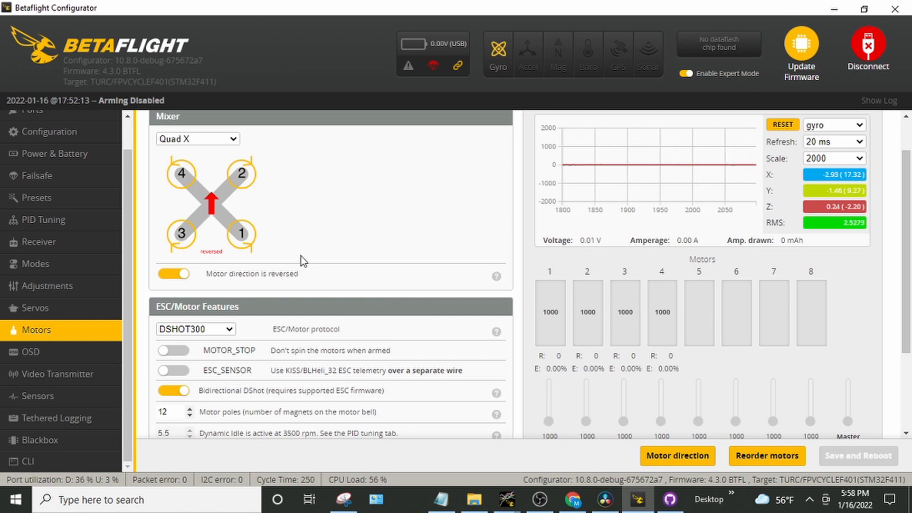
drag(907, 309, 907, 382)
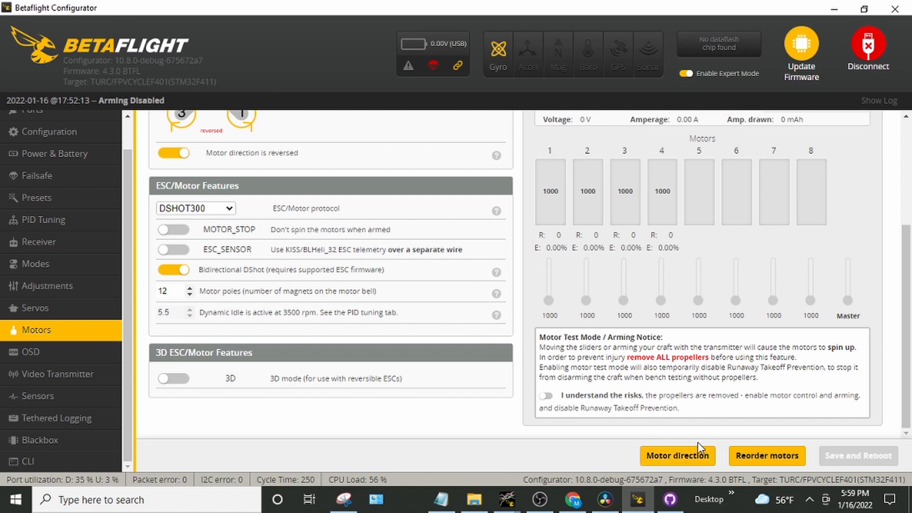
Try the Reorder motors tool with the propeller risk acknowledged, assigning the front-left, rear-right and rear-left motors before cancelling
click(776, 460)
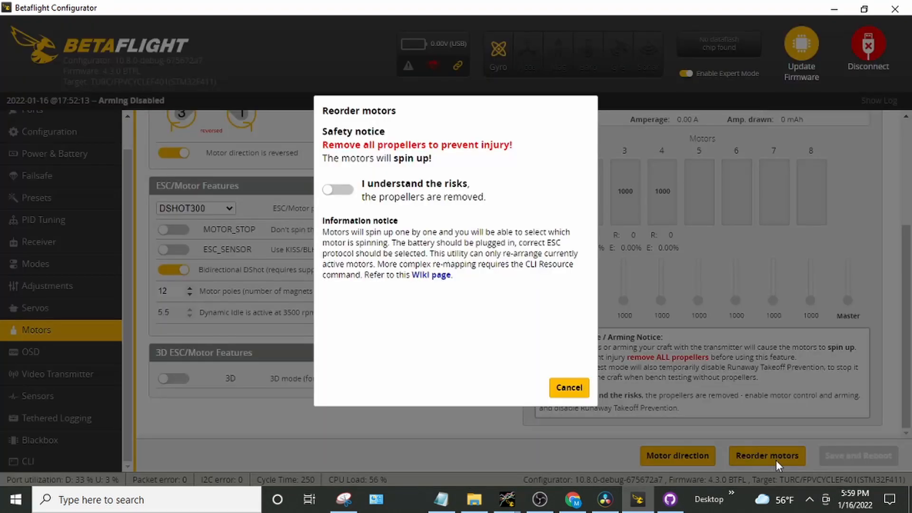
click(338, 191)
click(346, 312)
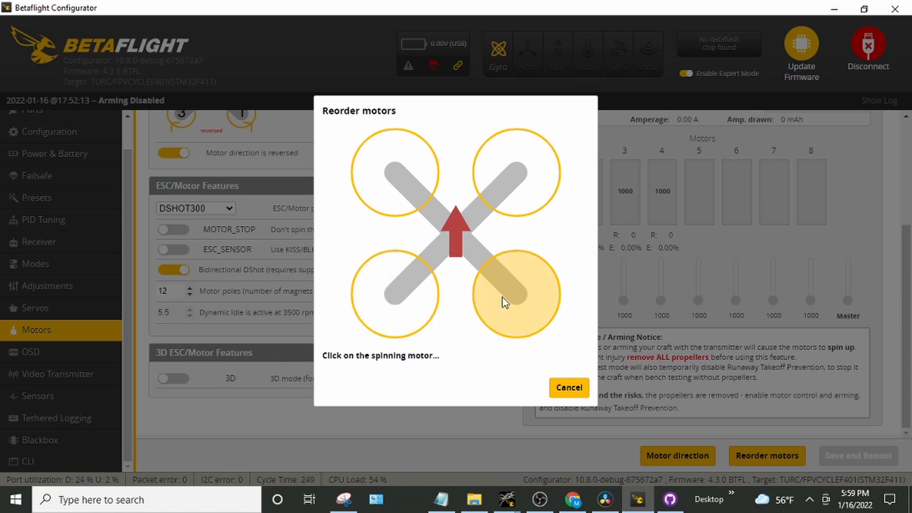
click(392, 192)
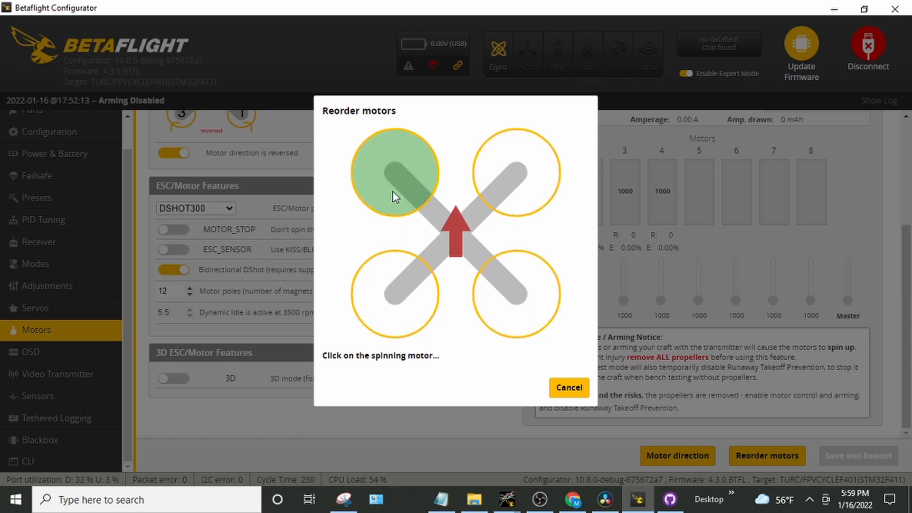
click(511, 299)
click(377, 310)
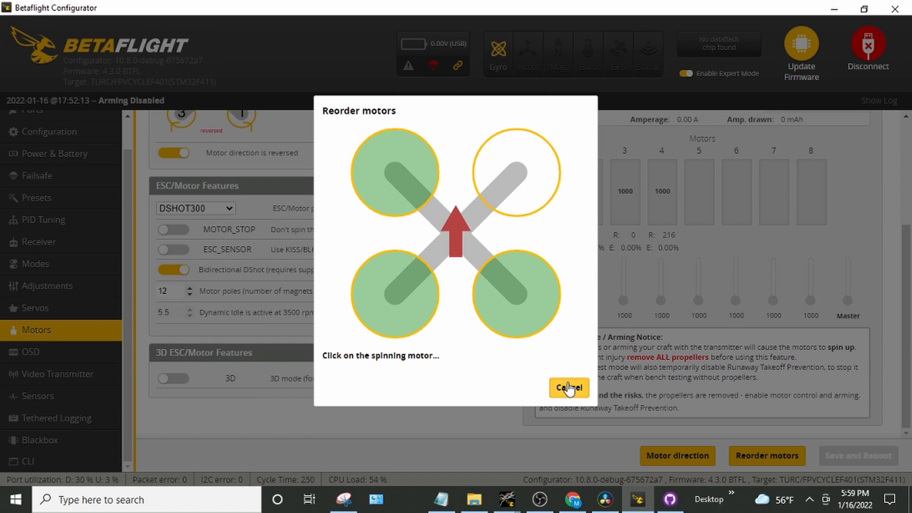
click(569, 387)
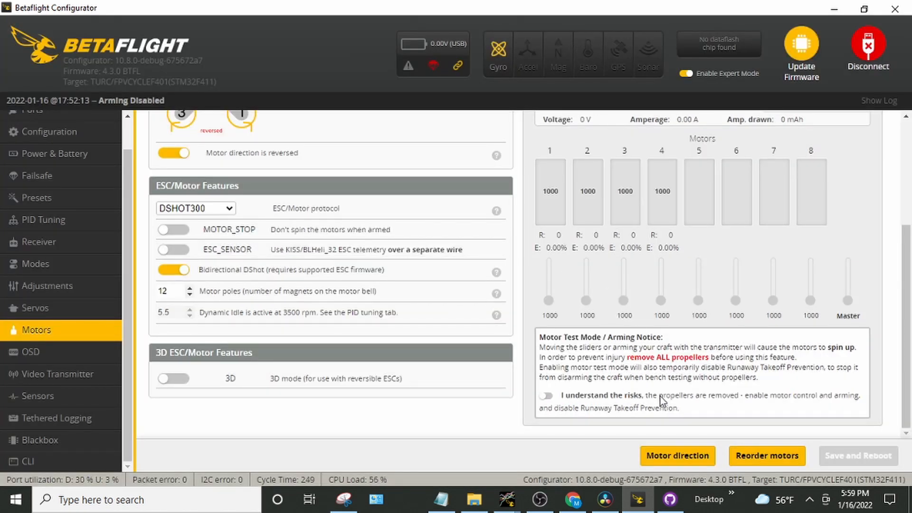
Run the motor direction wizard with the propeller risk acknowledged, toggle motor 1's spin direction, and stop the motors
click(688, 456)
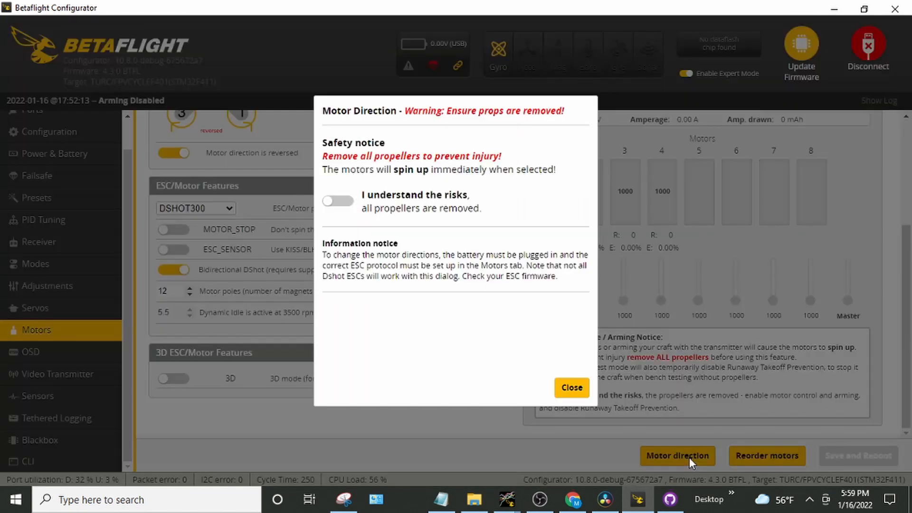
click(337, 202)
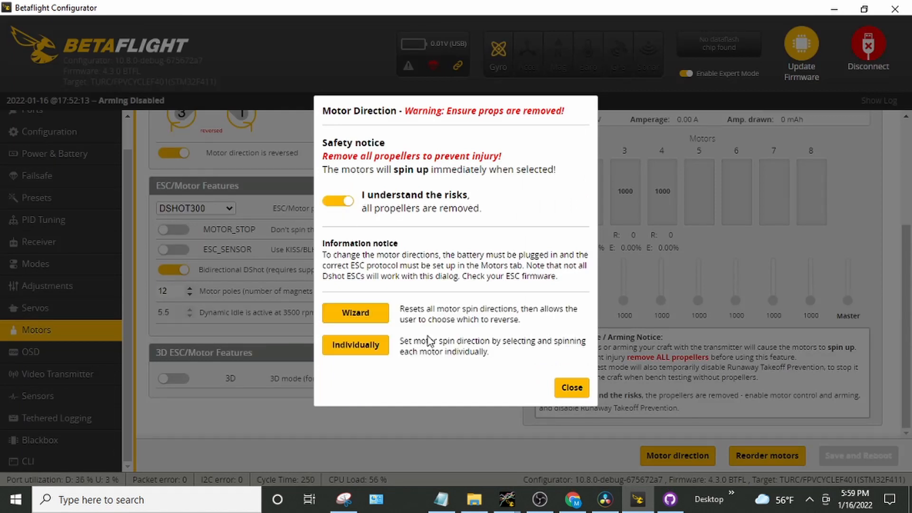
click(372, 312)
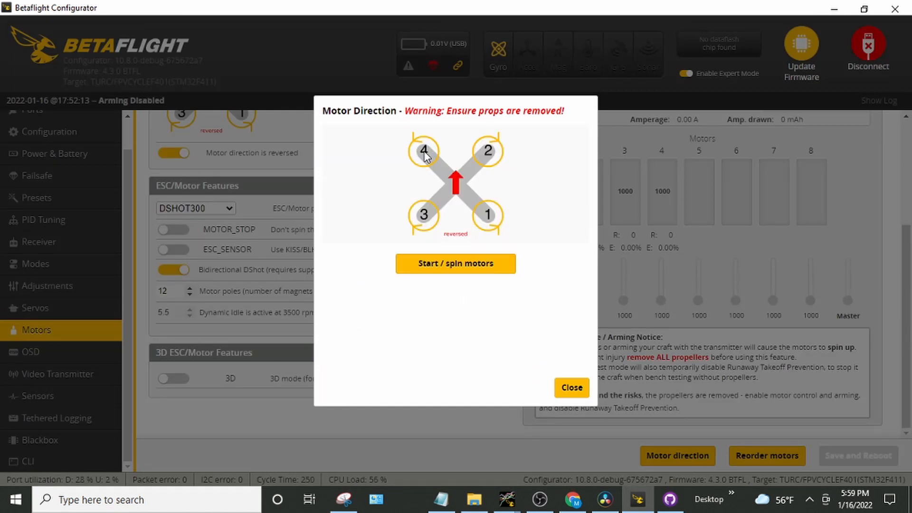
click(448, 265)
click(413, 293)
click(441, 294)
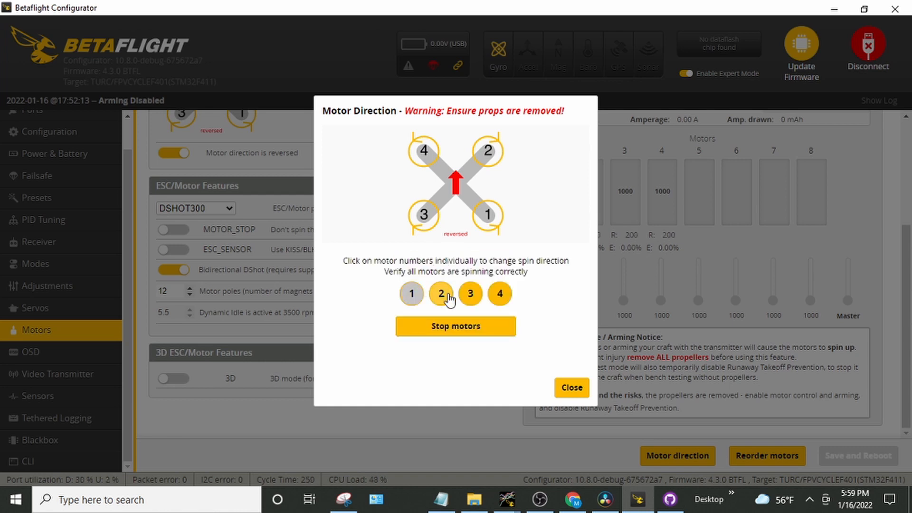
click(443, 328)
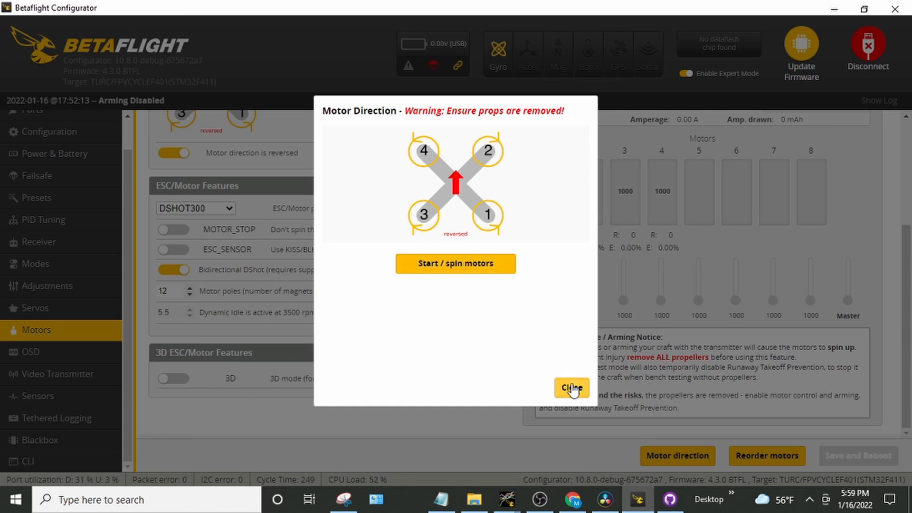
click(572, 387)
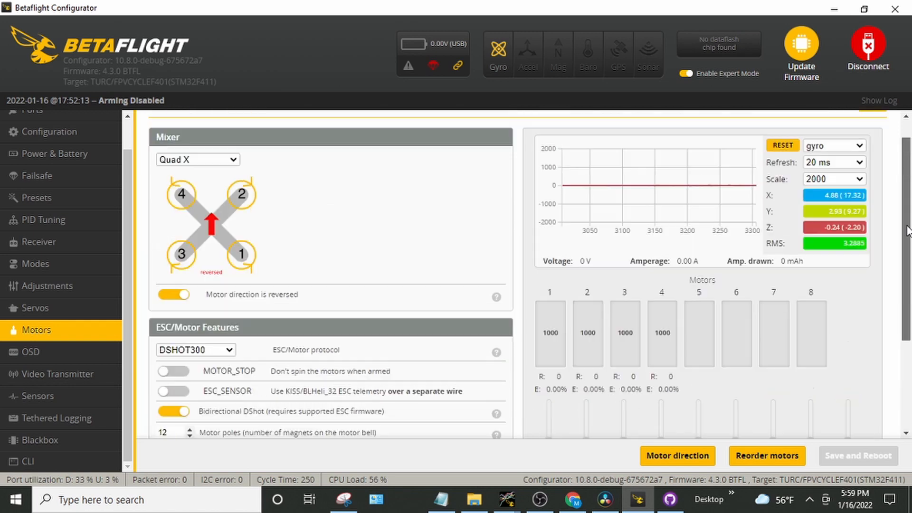
Try disabling the reversed motor direction option in the Mixer, and restore it to enabled
scroll(612, 207, up, 3)
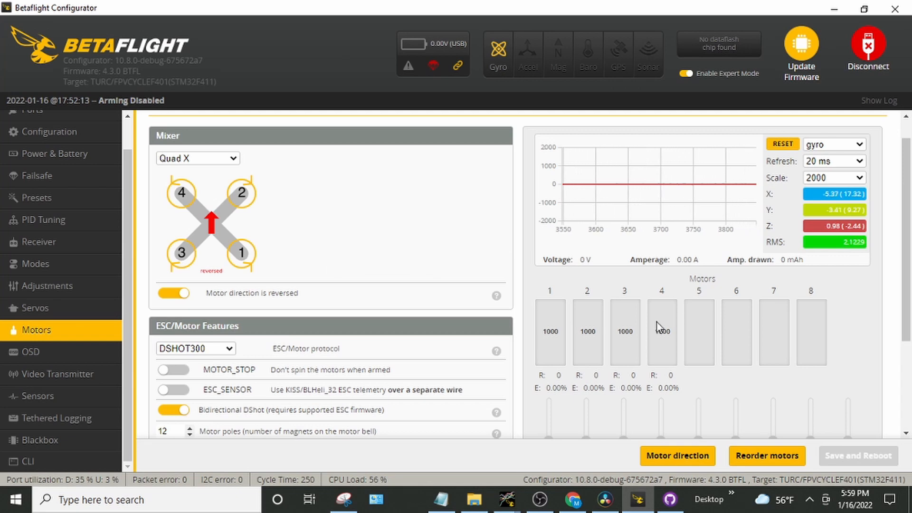
scroll(906, 298, down, 1)
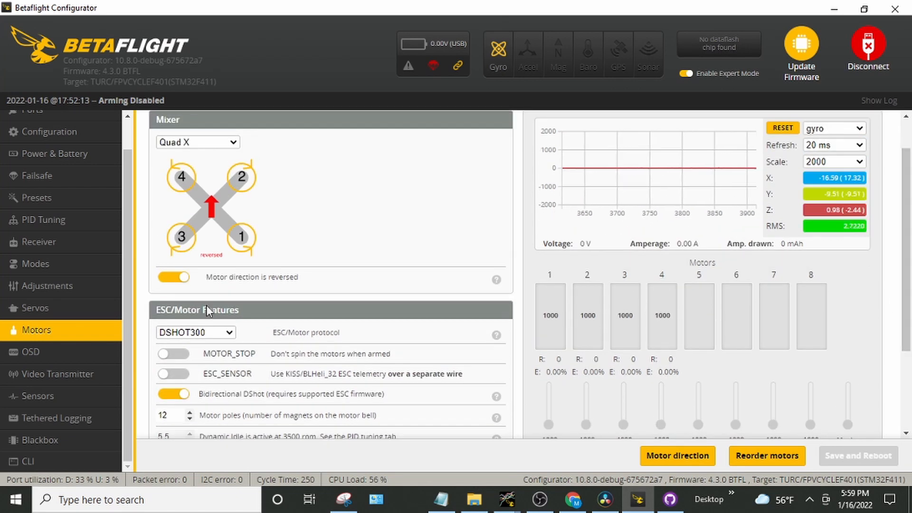
click(170, 274)
click(170, 276)
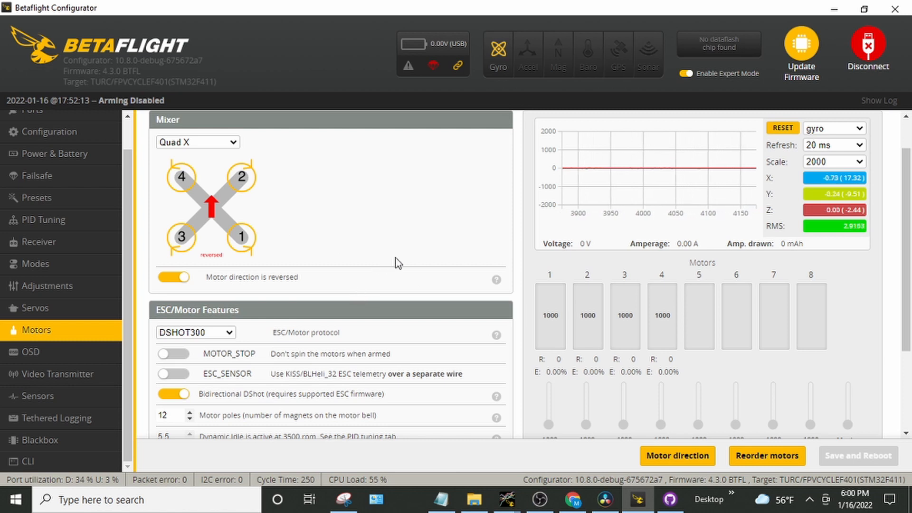
click(176, 279)
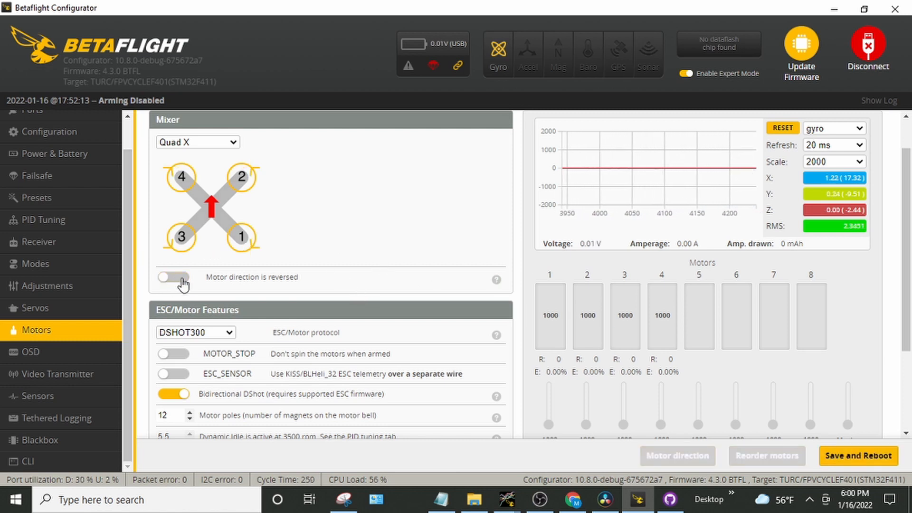
click(176, 279)
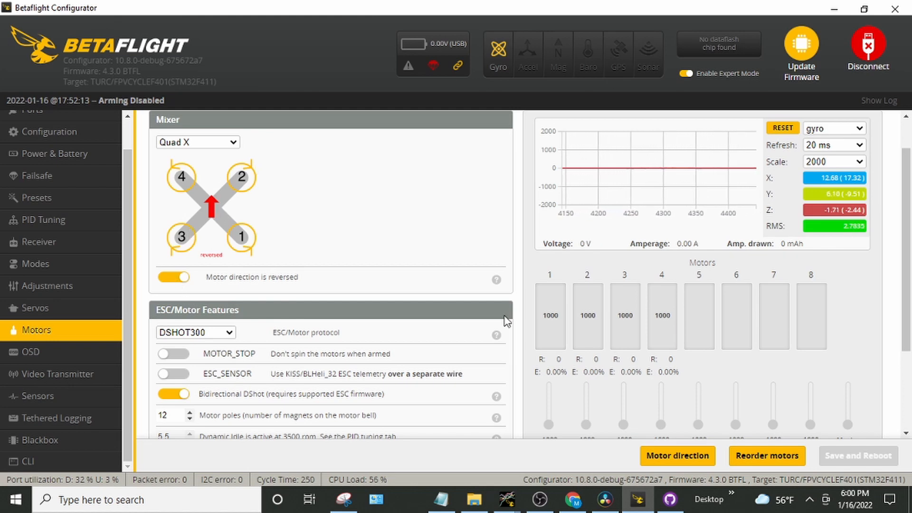
Review the ESC/Motor Features and the Blackbox configuration
scroll(907, 361, down, 1)
scroll(267, 384, down, 2)
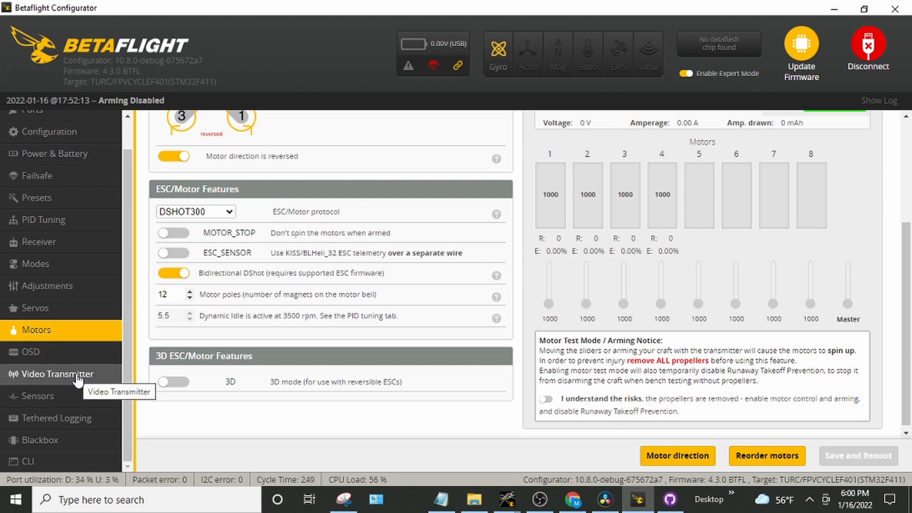
click(82, 435)
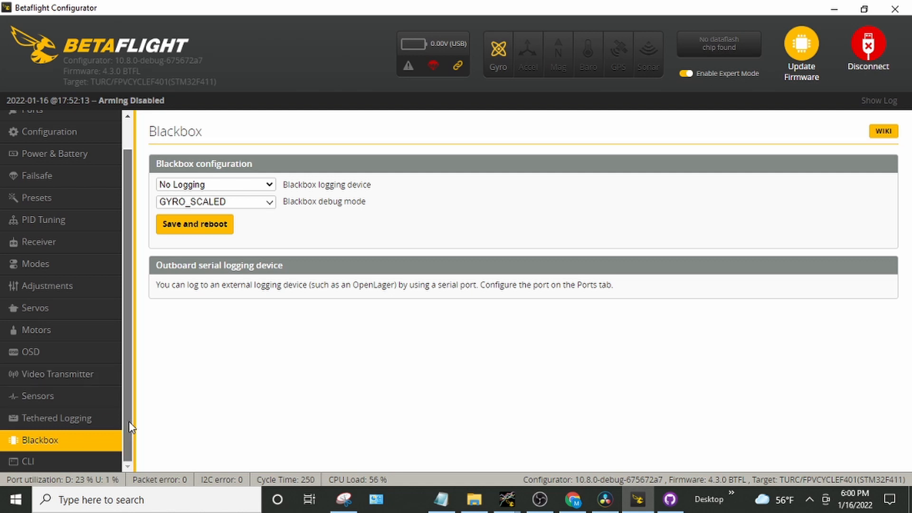
Return to the Presets page and extend the category filter to all categories
click(90, 197)
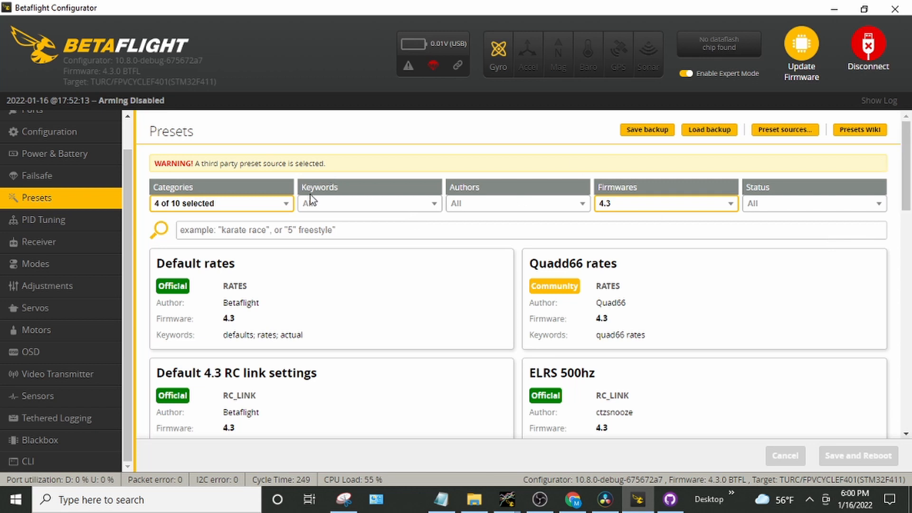
click(285, 203)
click(160, 221)
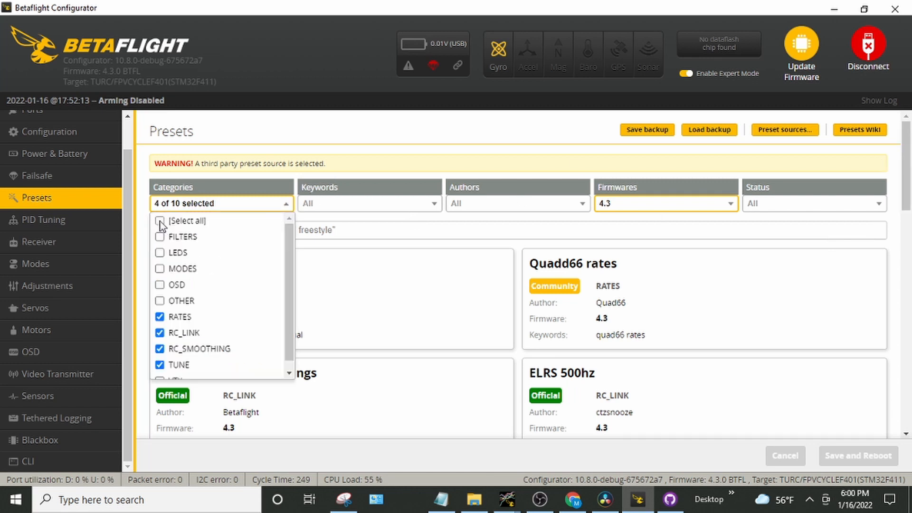
click(518, 241)
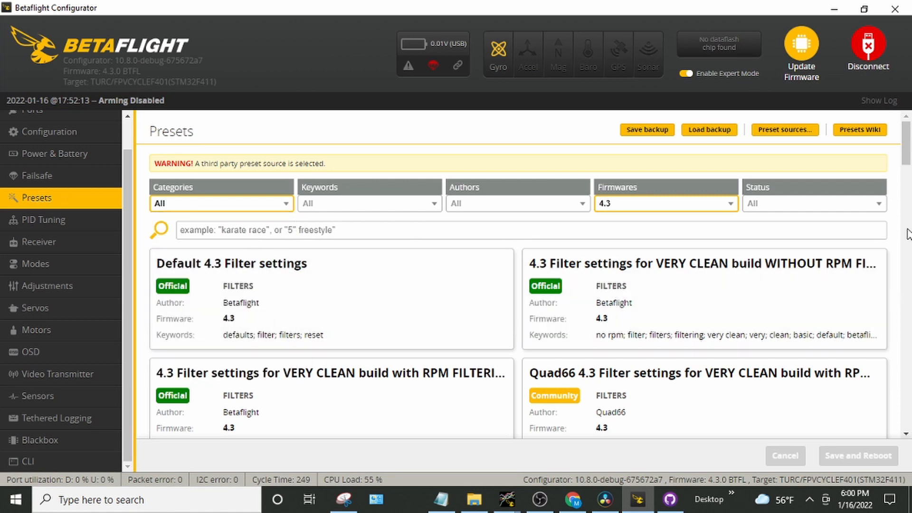
Search the presets for "quad66" and browse the matching entries
mouse_move(907, 150)
mouse_down()
mouse_move(908, 398)
mouse_move(909, 132)
mouse_up()
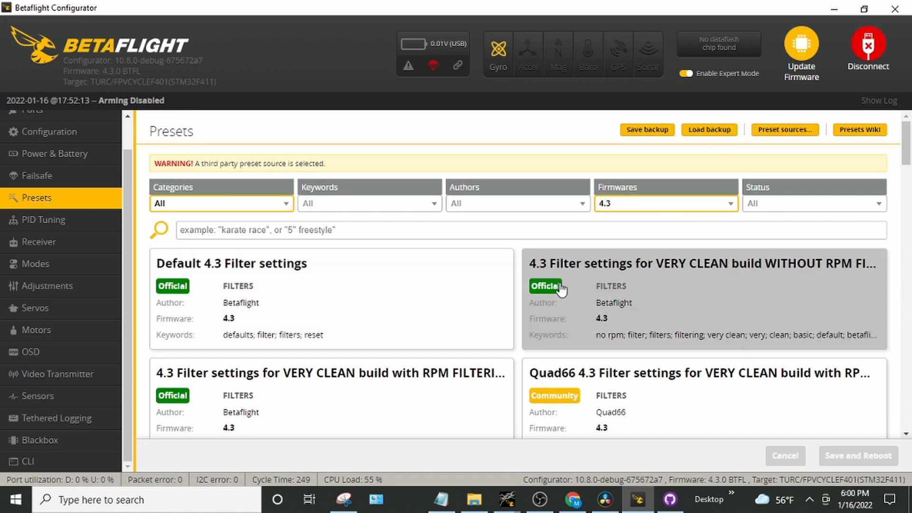
drag(908, 170, 908, 172)
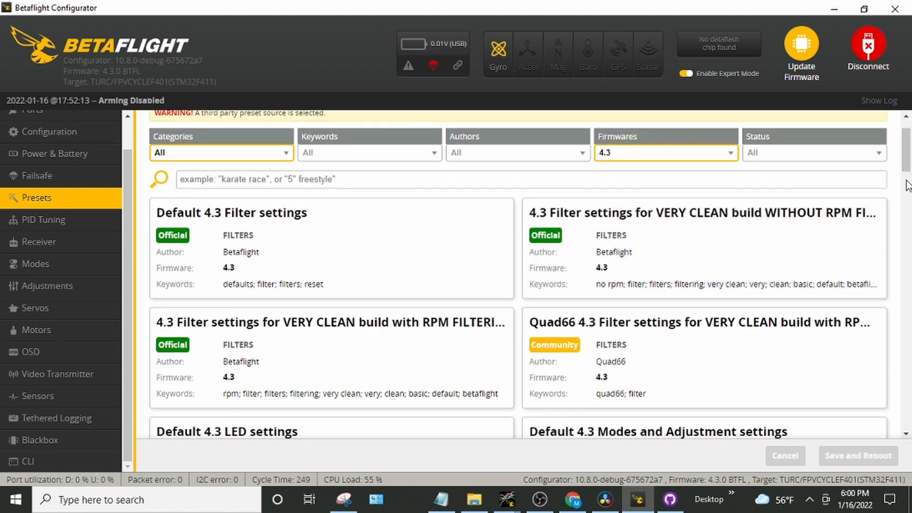
mouse_move(908, 163)
mouse_down()
mouse_move(910, 209)
mouse_move(906, 146)
mouse_up()
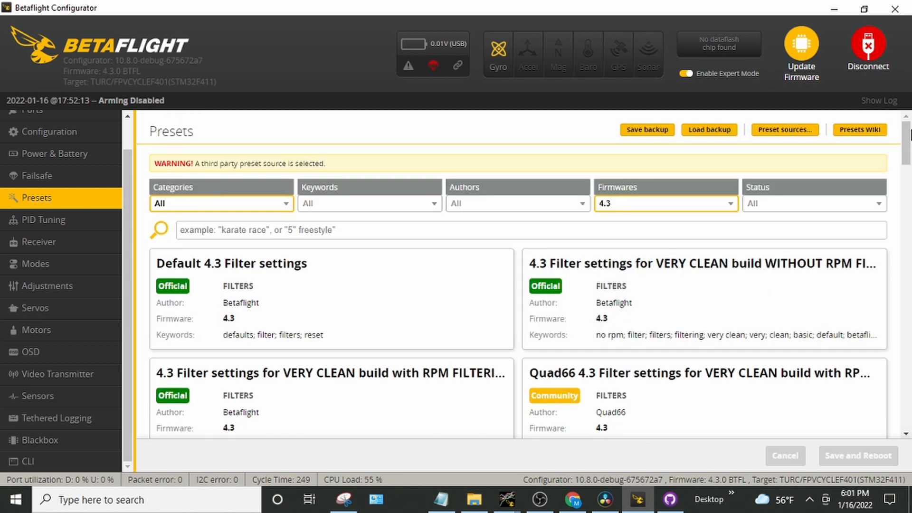
mouse_move(909, 134)
mouse_down()
mouse_move(910, 399)
mouse_move(909, 142)
mouse_up()
click(267, 231)
click(202, 260)
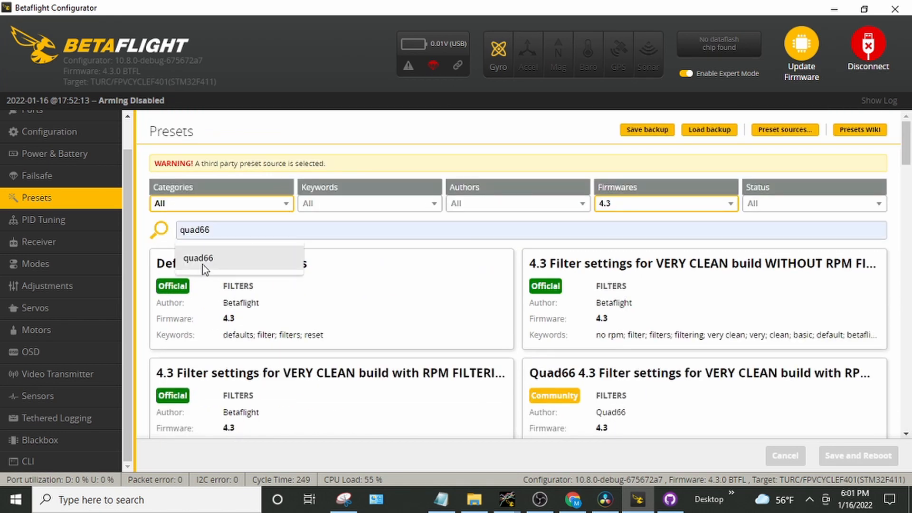
scroll(589, 285, down, 9)
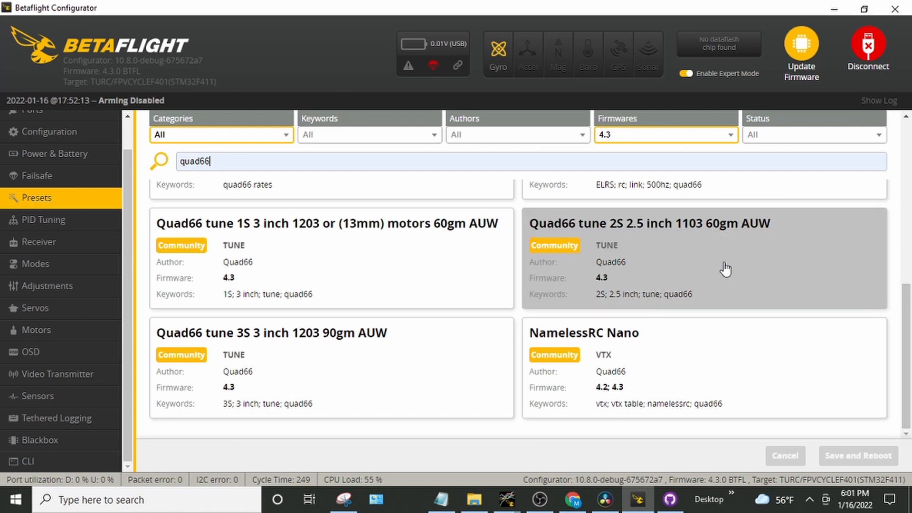
Read the description of the "Quad66 tune 1S 3 inch 1203 or (13mm) motors 60gm AUW" preset and show its CLI commands
click(317, 258)
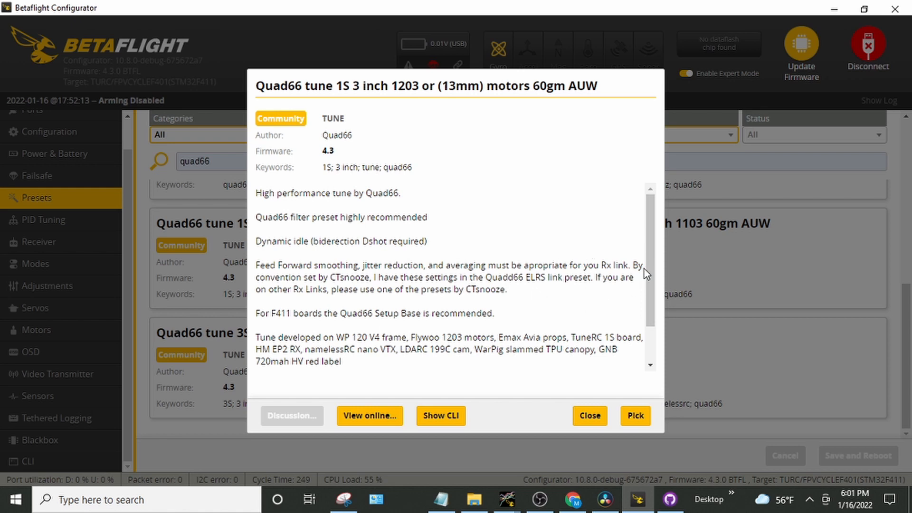
drag(648, 258, 657, 334)
scroll(657, 334, up, 1)
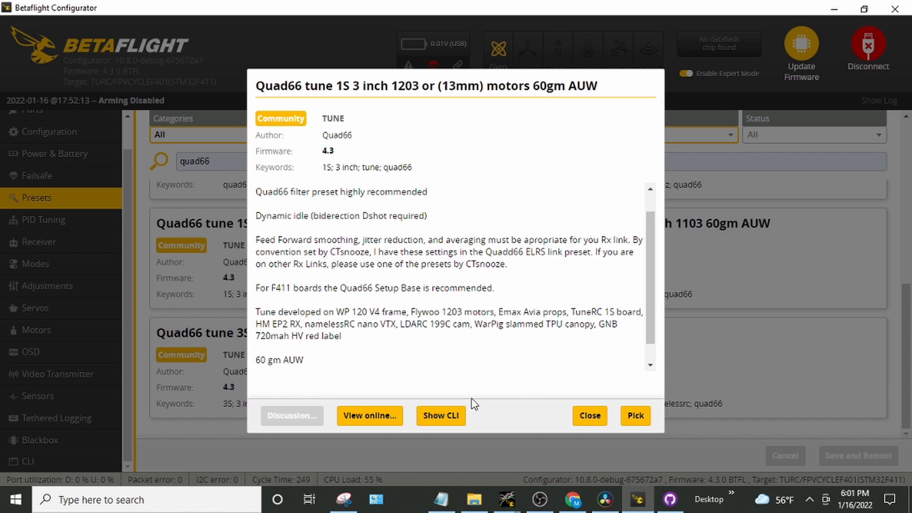
click(442, 414)
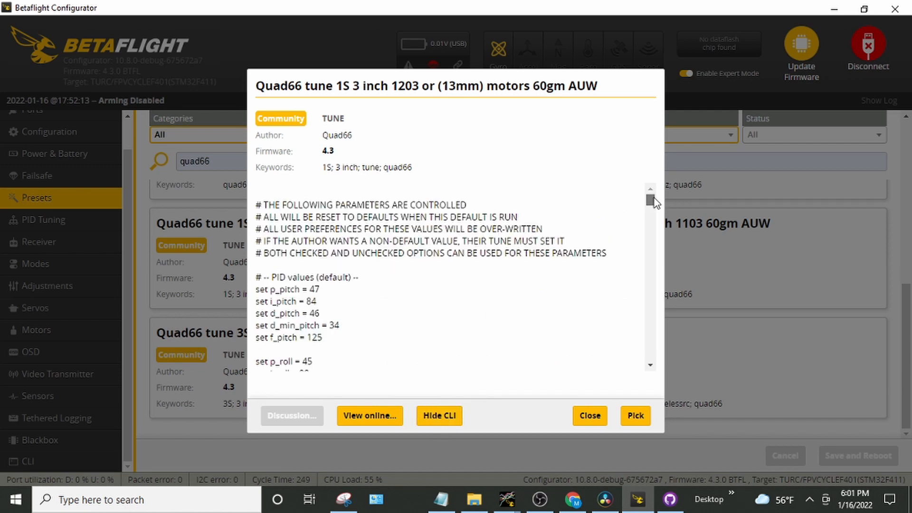
Read through the CLI commands of the 1S 3 inch tune preset and close its details
drag(657, 197, 663, 152)
drag(652, 205, 651, 280)
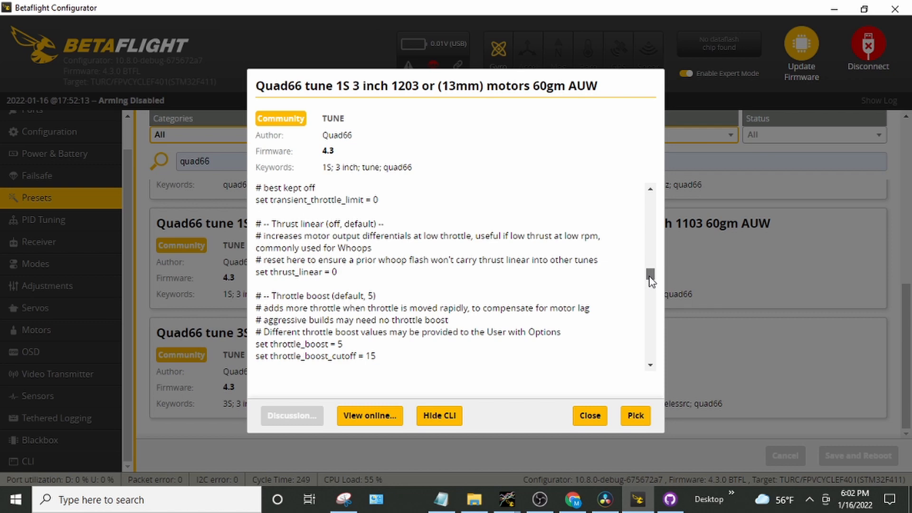
drag(651, 280, 651, 189)
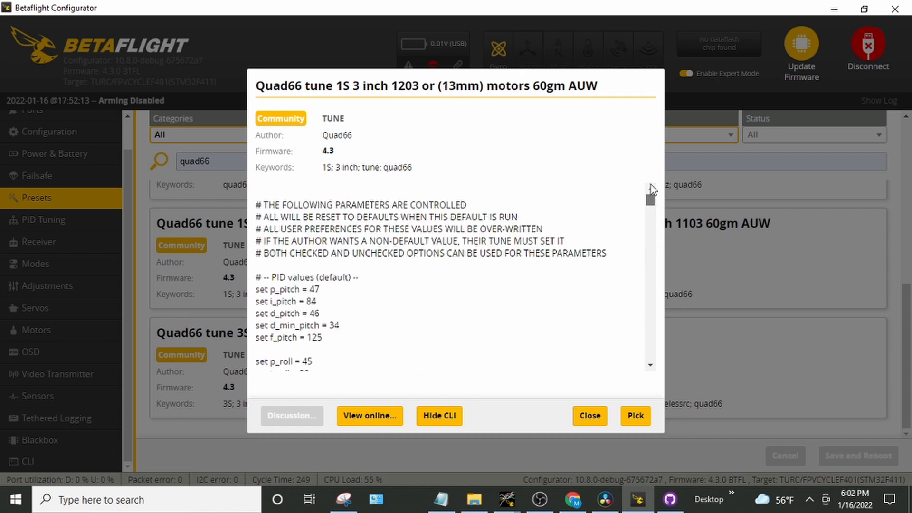
click(590, 416)
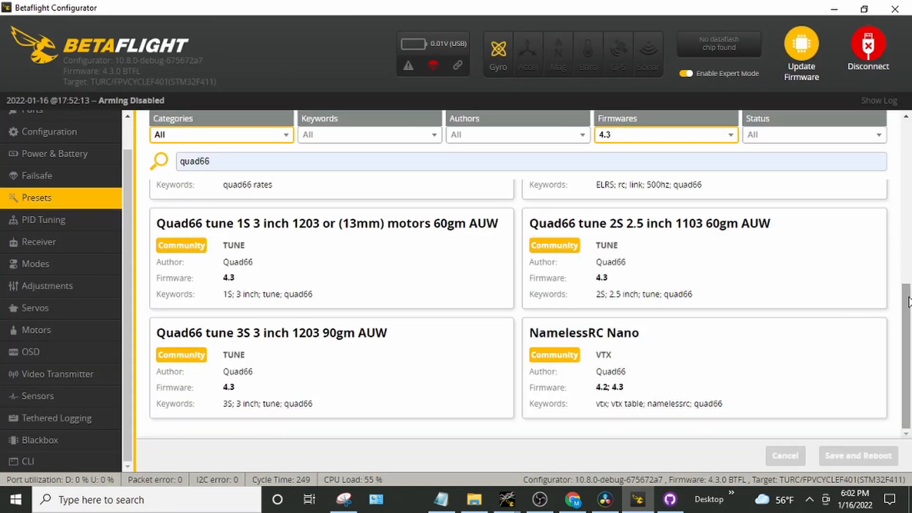
Read the description and CLI commands of the "Quad66 ELRS 500hz" preset, then close its details
drag(909, 309, 910, 222)
click(698, 361)
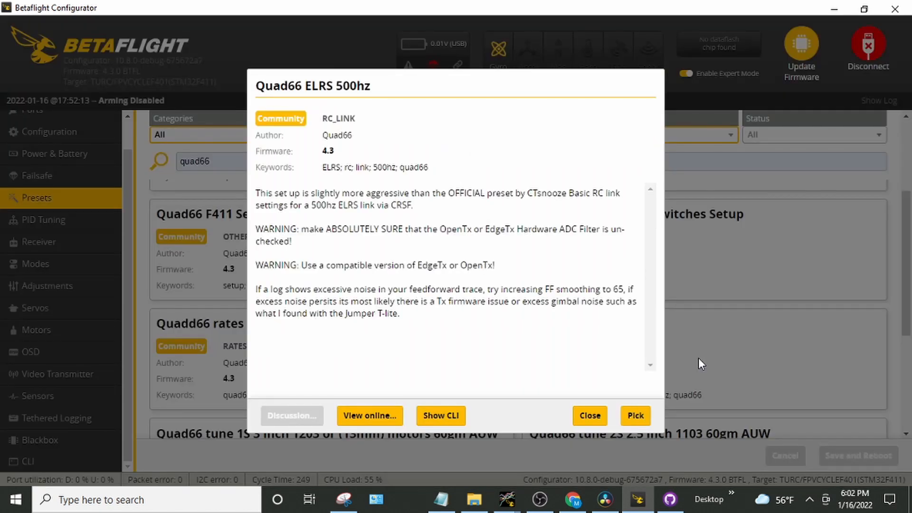
click(441, 415)
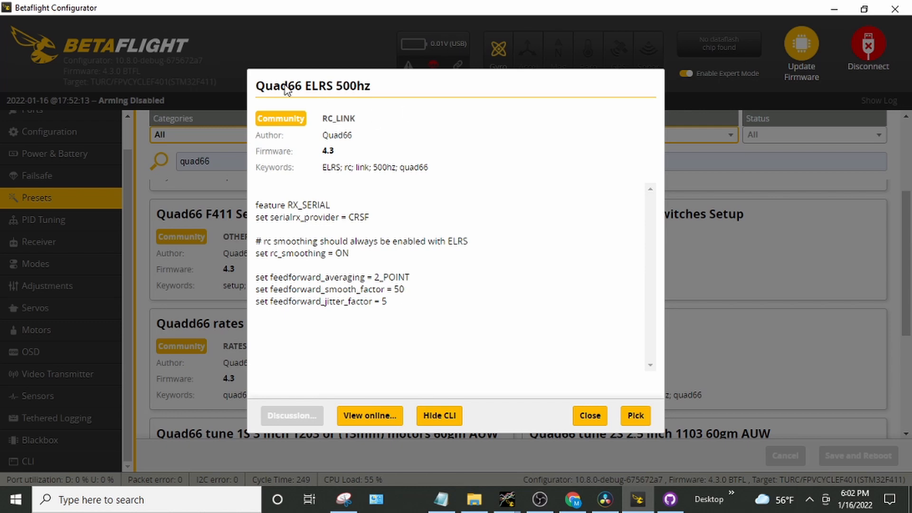
click(589, 415)
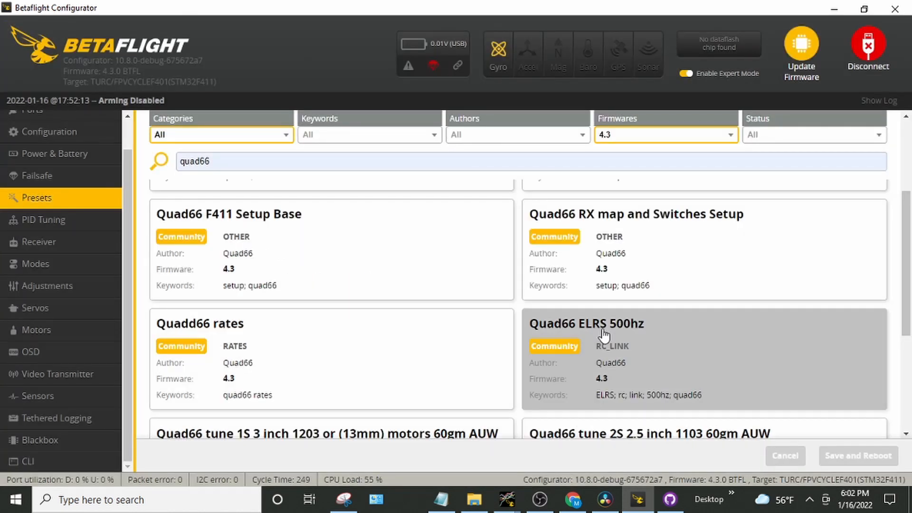
click(642, 360)
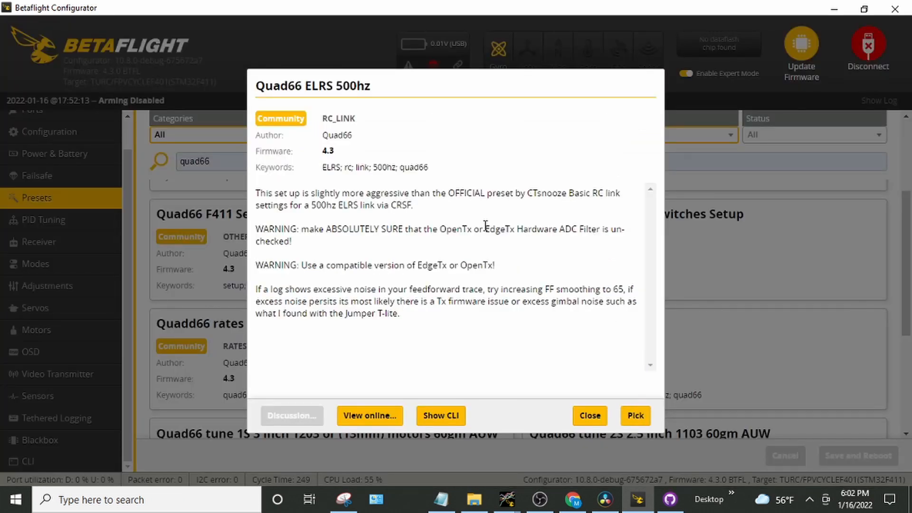
click(440, 416)
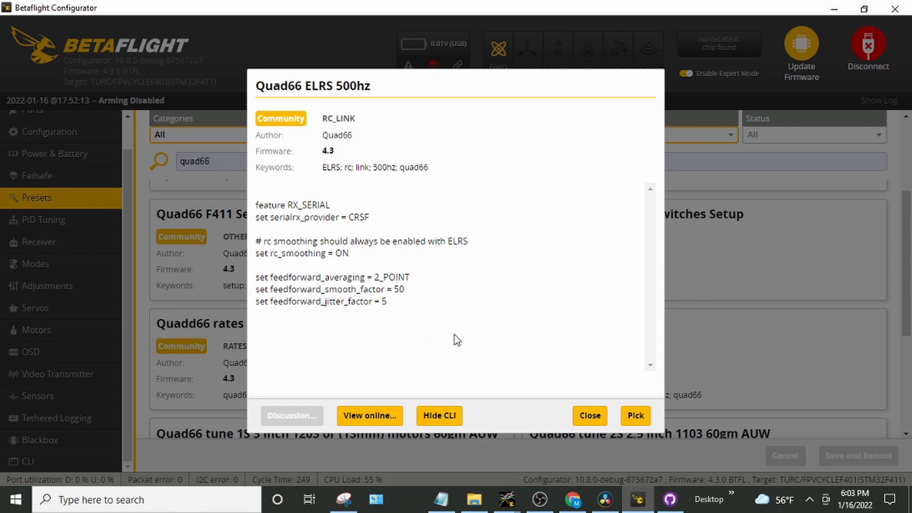
click(591, 416)
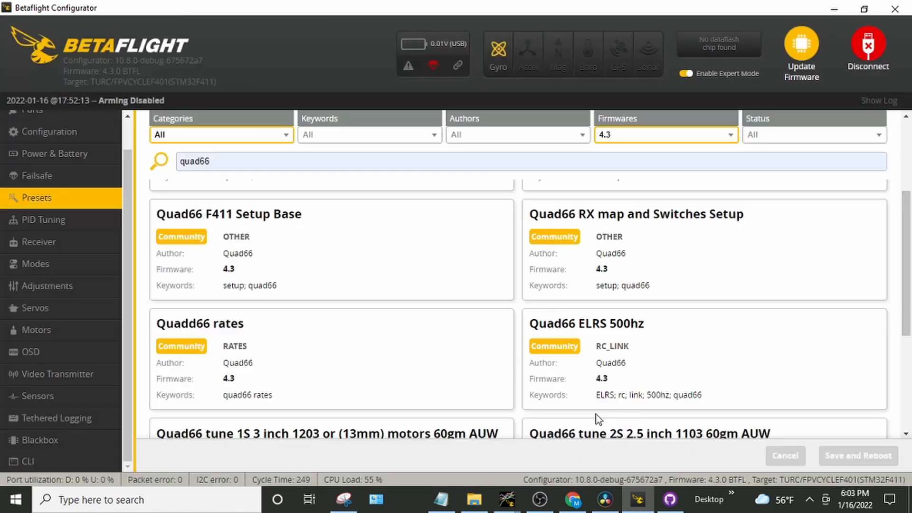
Review the CLI commands of the "Quad66 F411 Setup Base" preset and pick it for applying
drag(910, 290, 909, 378)
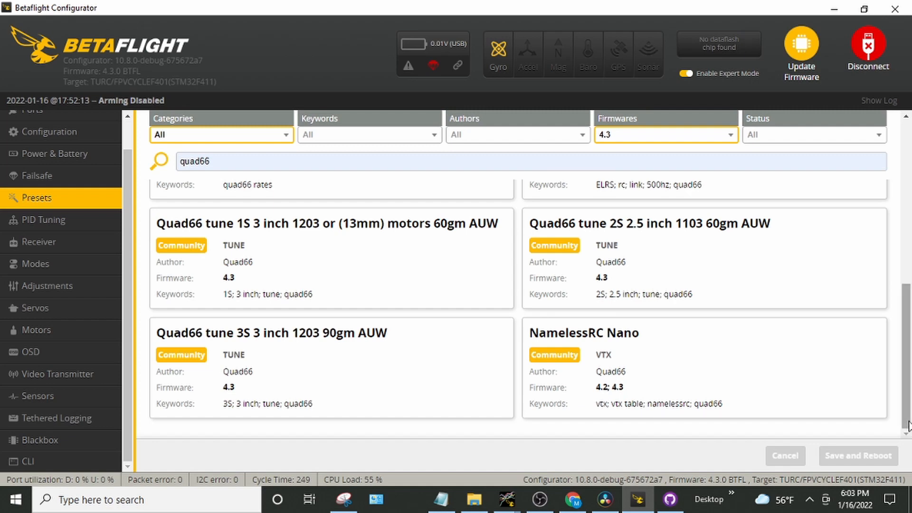
drag(908, 409, 910, 316)
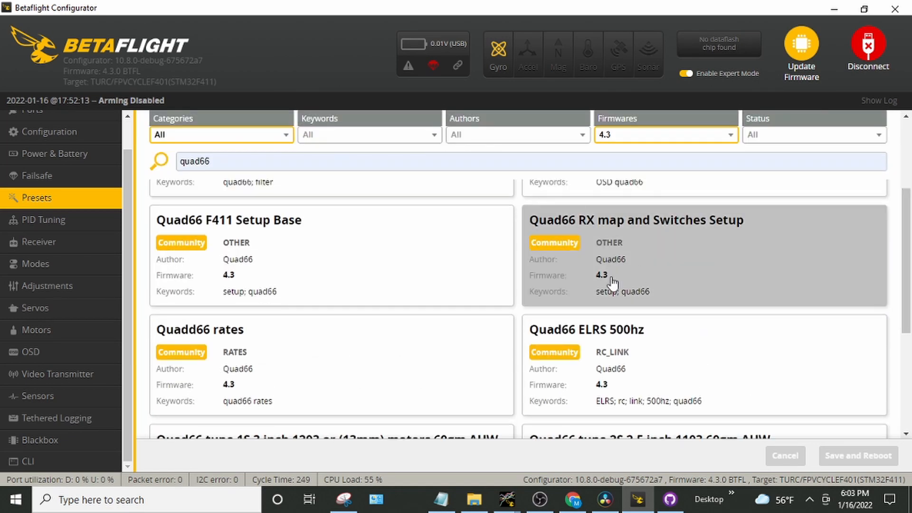
click(309, 268)
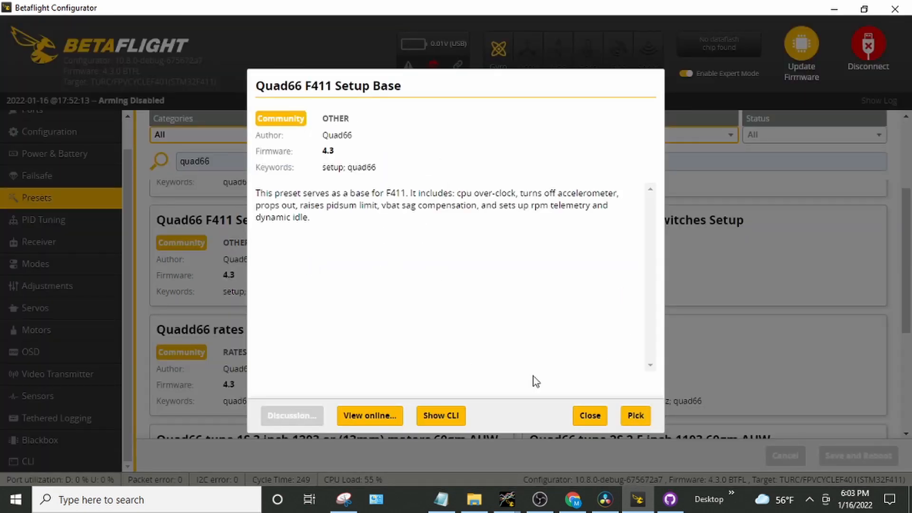
click(447, 416)
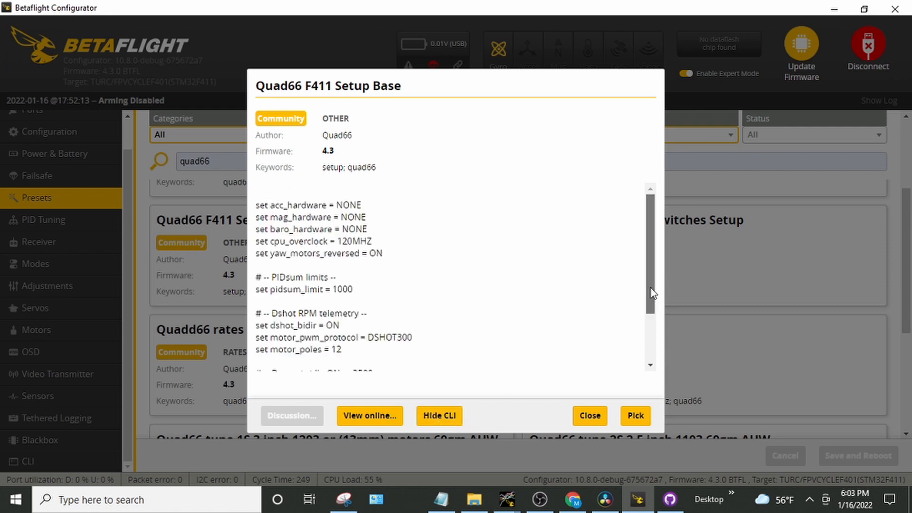
drag(649, 308, 654, 226)
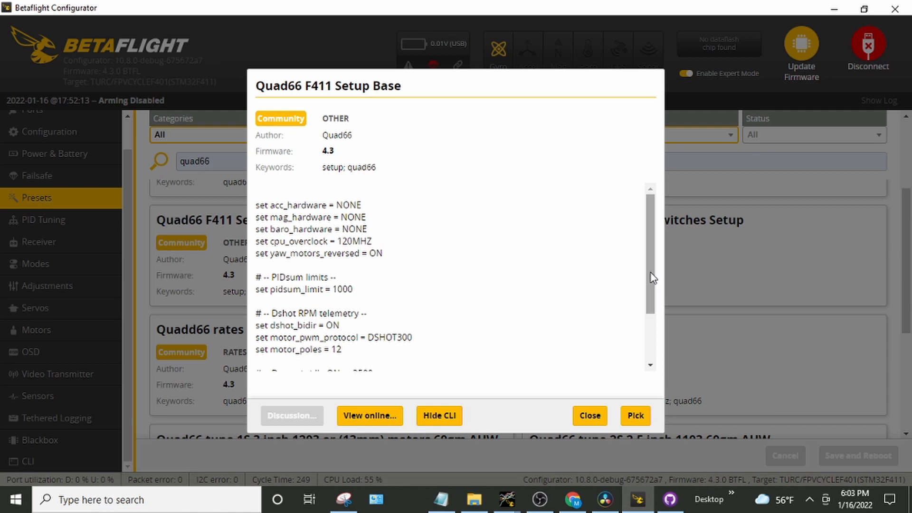
drag(653, 278, 665, 201)
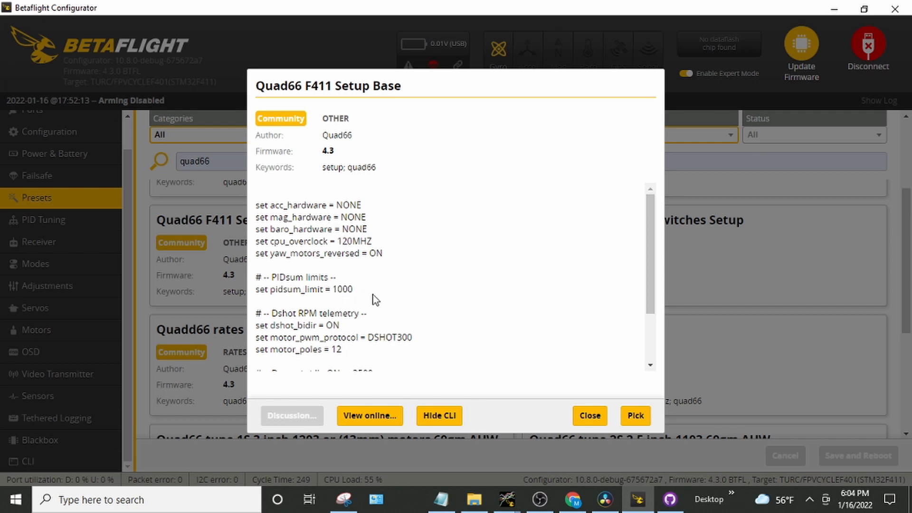
drag(650, 285, 651, 356)
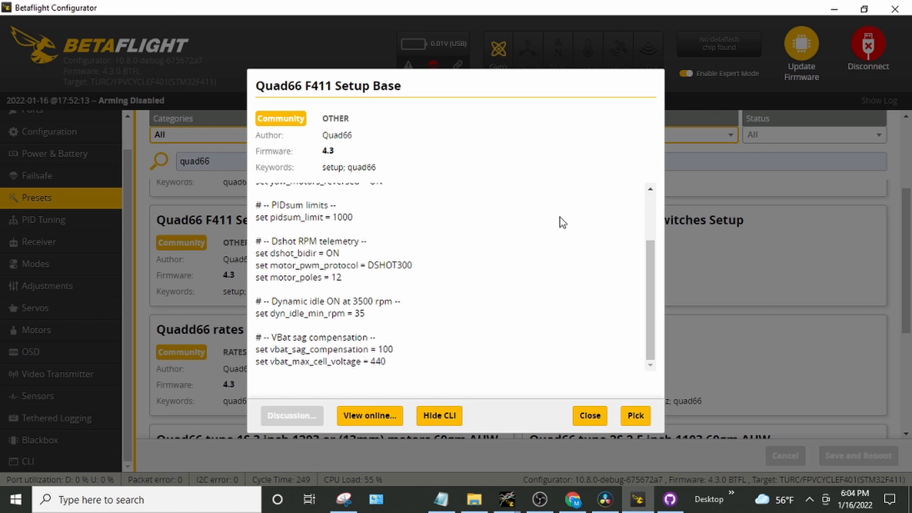
drag(646, 323, 649, 379)
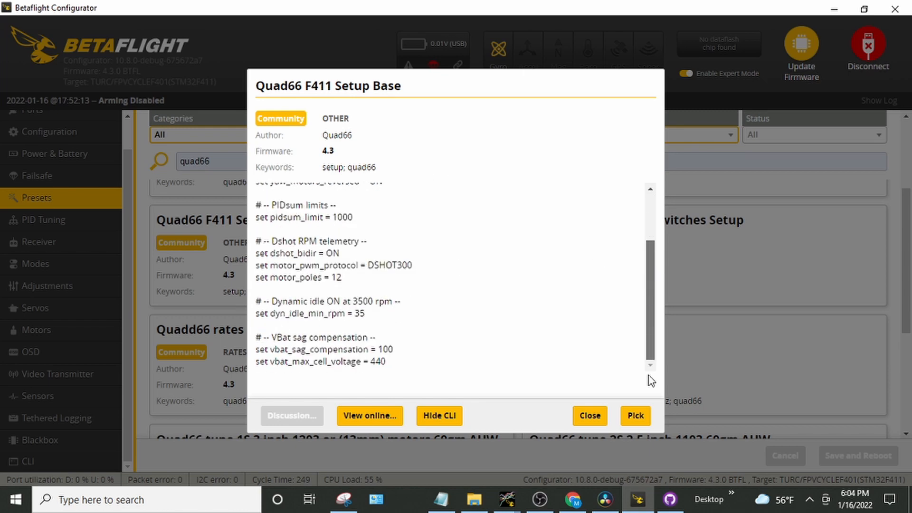
click(635, 415)
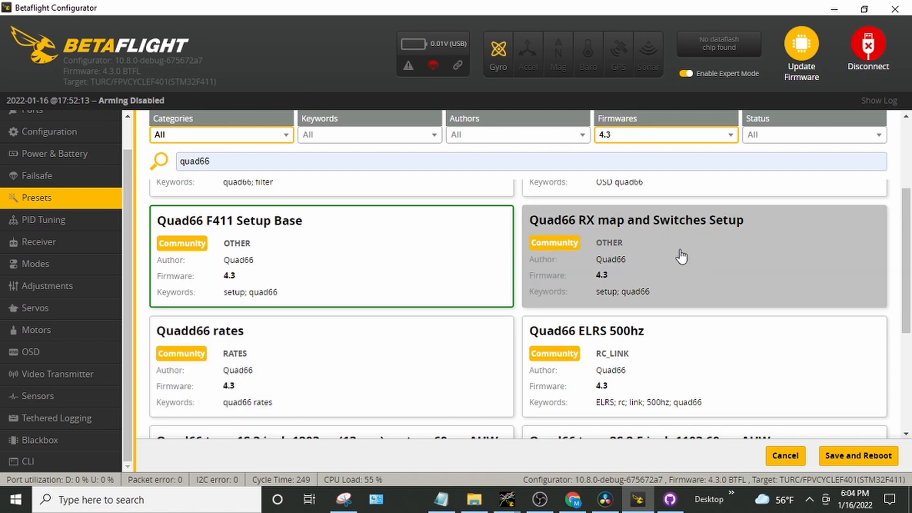
Read the description and CLI commands of the "Quad66 RX map and Switches Setup" preset without picking it
click(663, 259)
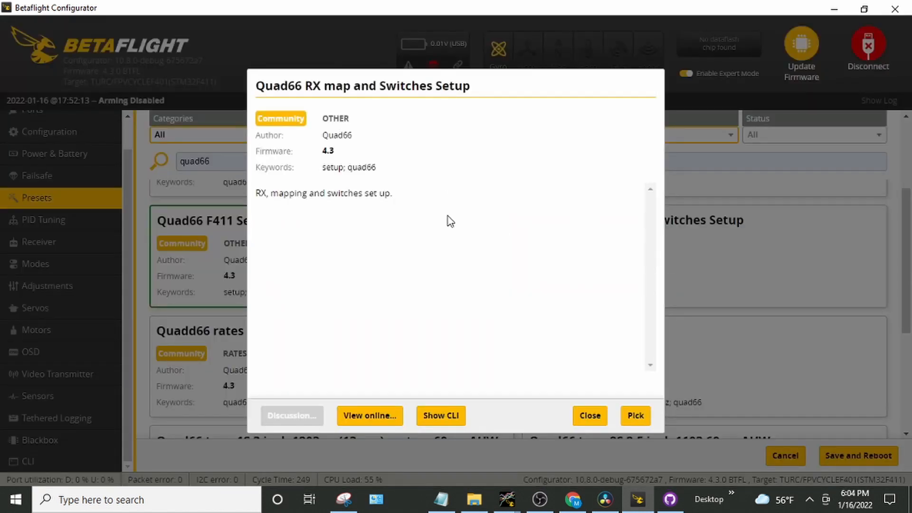
click(441, 417)
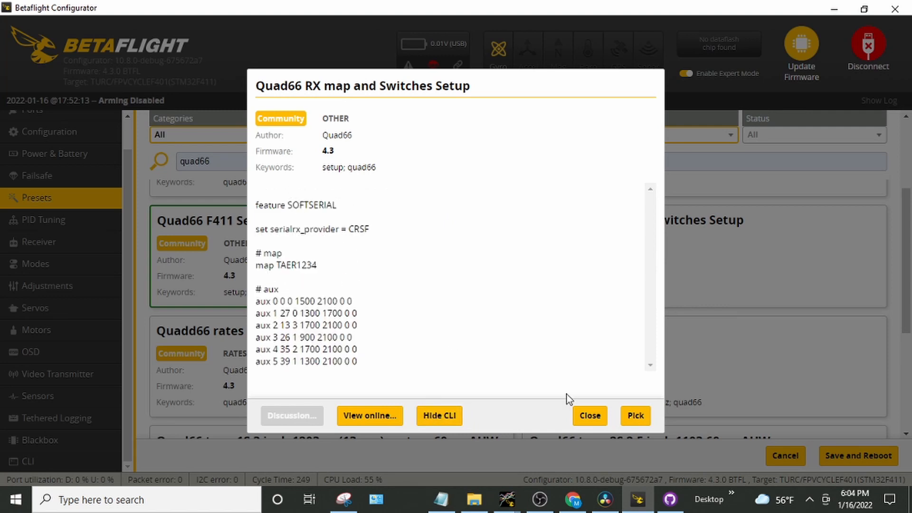
click(588, 418)
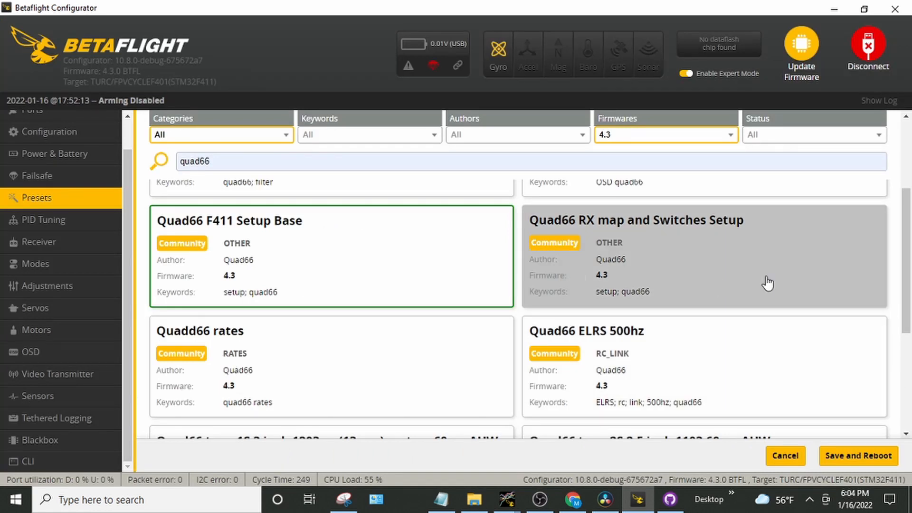
Pick the "Quad66 ELRS 500hz" preset for applying
drag(910, 300, 911, 326)
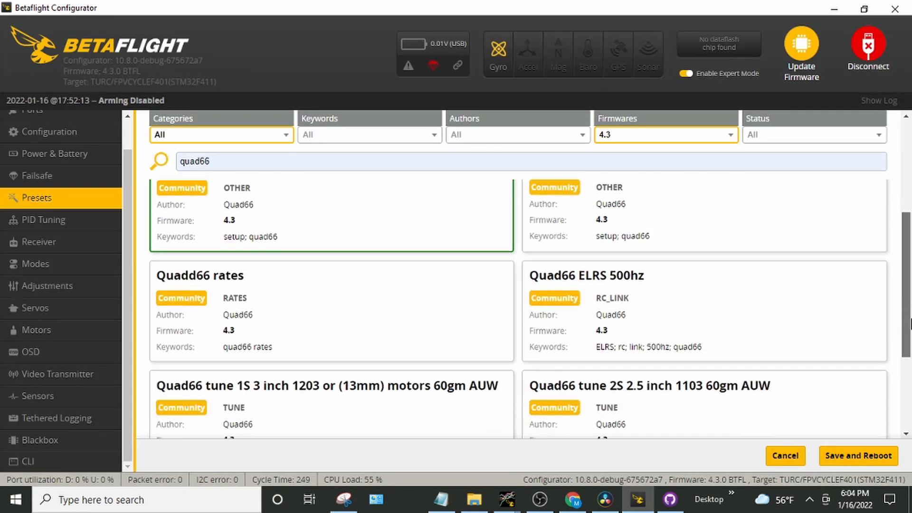
click(750, 318)
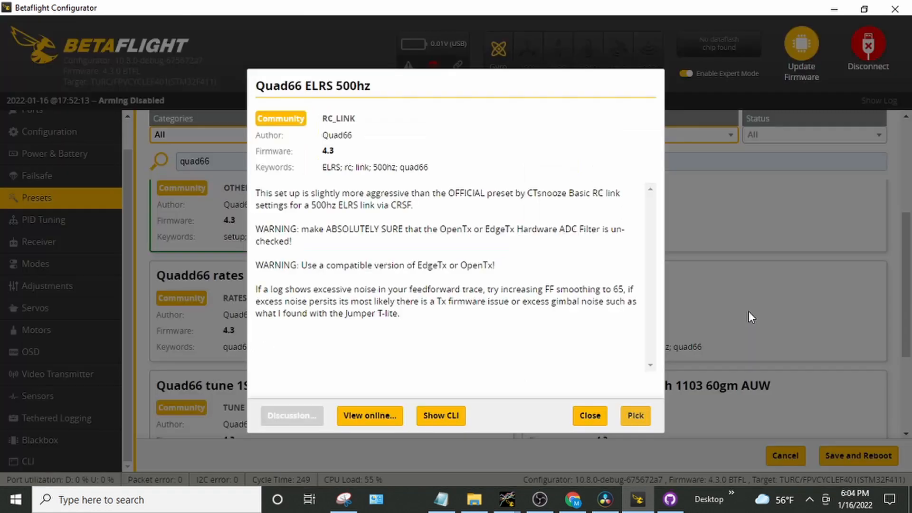
click(642, 422)
click(642, 421)
click(583, 420)
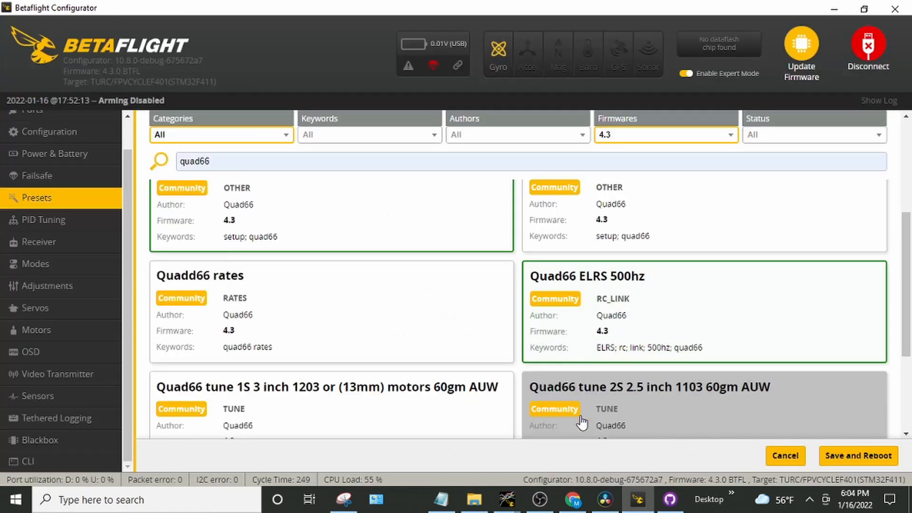
Pick the "Quad66 tune 1S 3 inch 1203 or (13mm) motors 60gm AUW" and "NamelessRC Nano" presets for applying
mouse_move(903, 328)
mouse_down()
mouse_move(904, 316)
mouse_move(910, 382)
mouse_up()
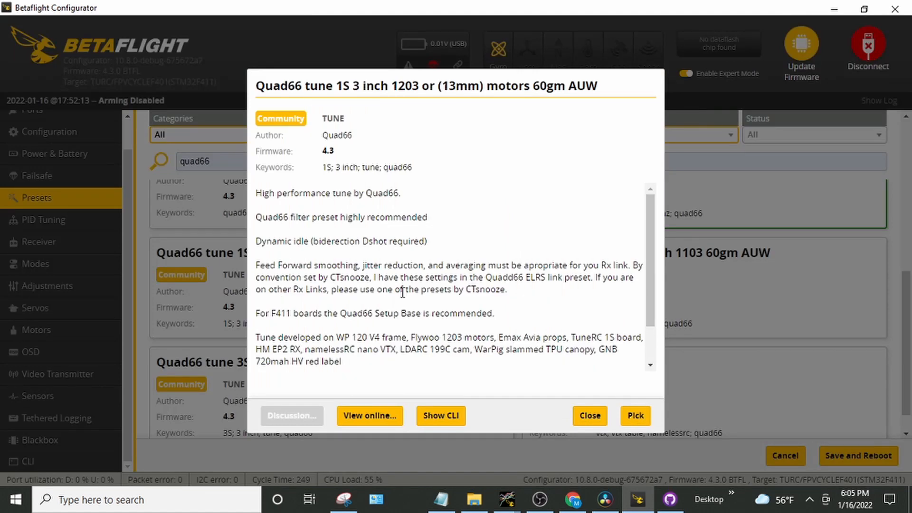
click(635, 416)
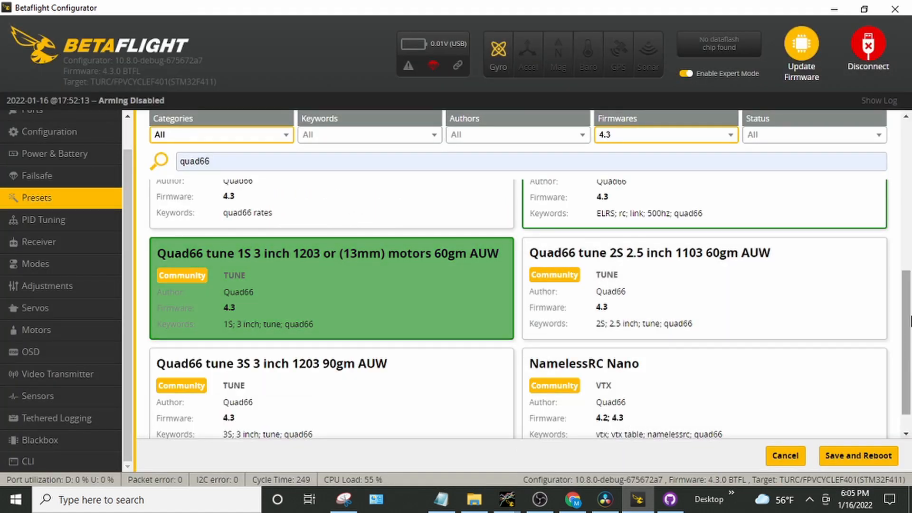
scroll(908, 335, down, 1)
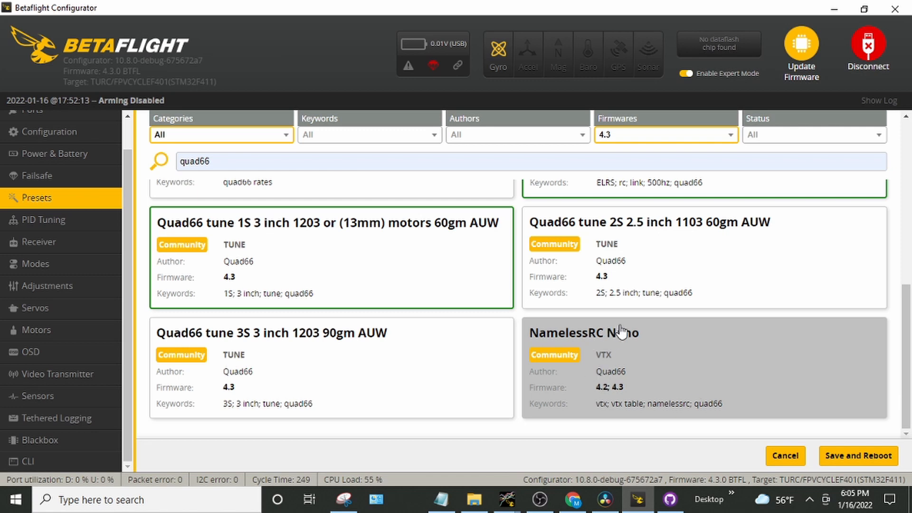
click(670, 383)
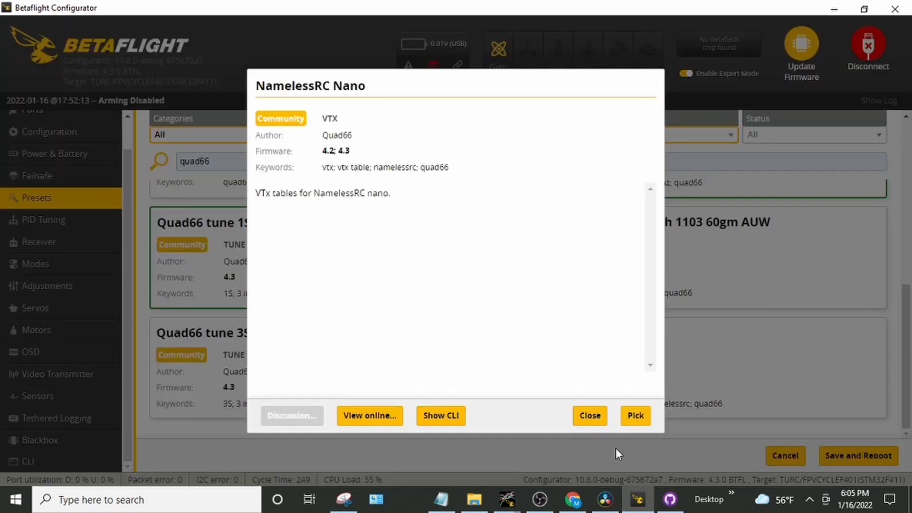
click(641, 416)
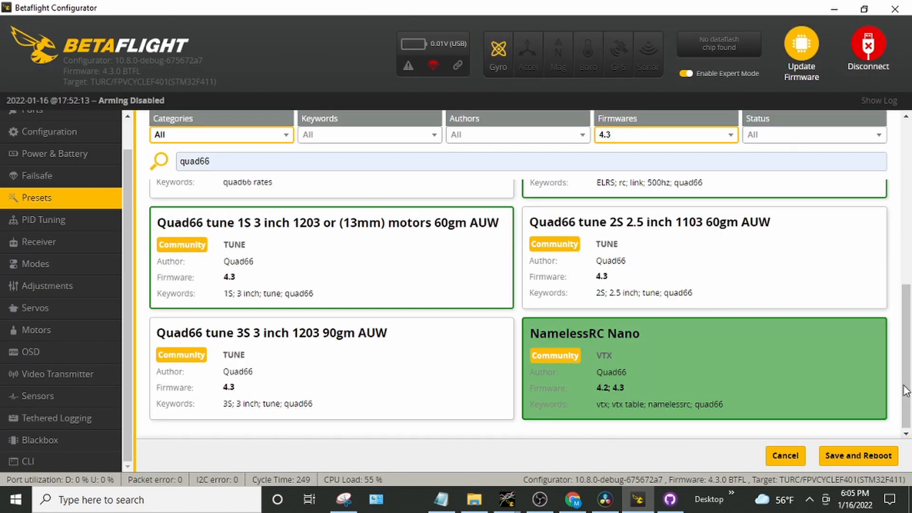
Check the picked presets in the list, then save them to the flight controller and reboot it
scroll(902, 317, up, 2)
drag(902, 317, 908, 403)
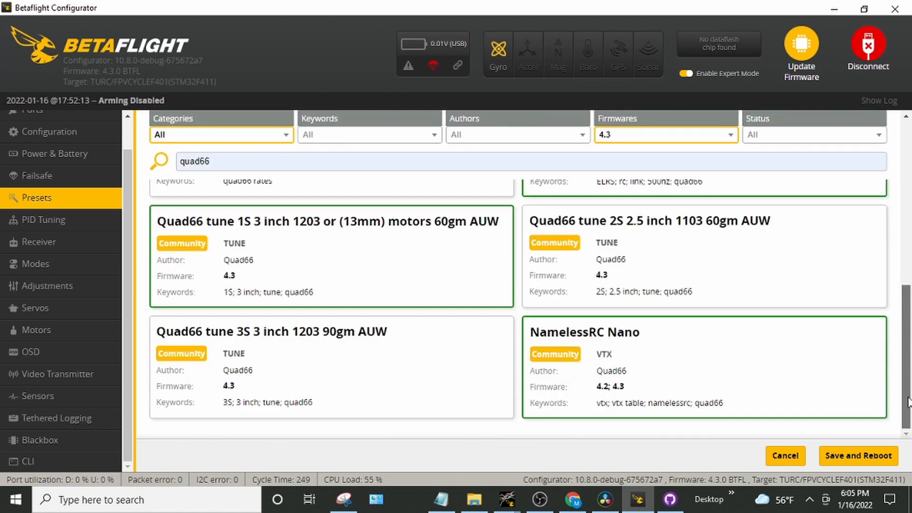
click(860, 457)
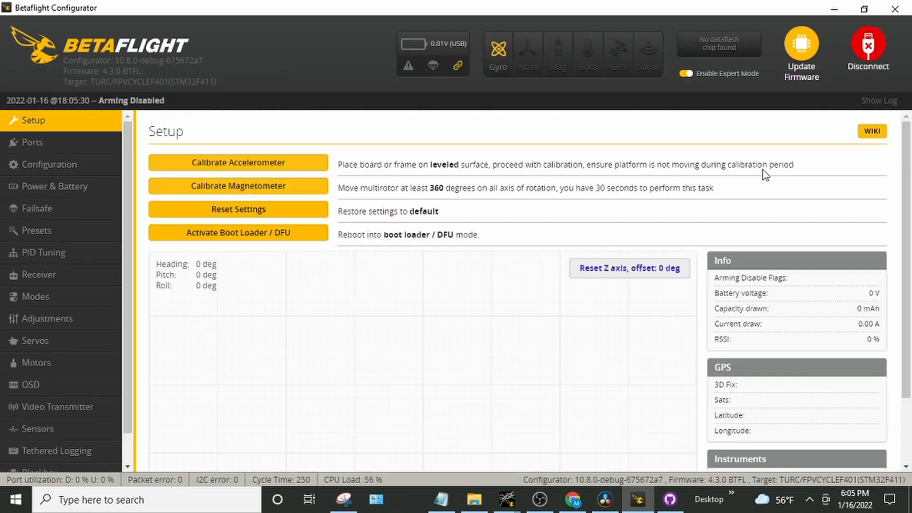
Review the system configuration and the PID profile settings, then return to the Presets page
click(71, 167)
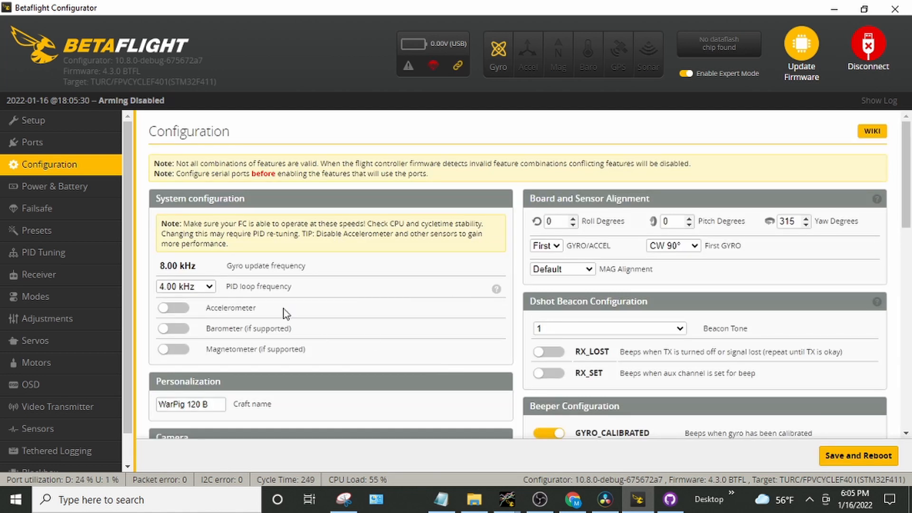
click(91, 258)
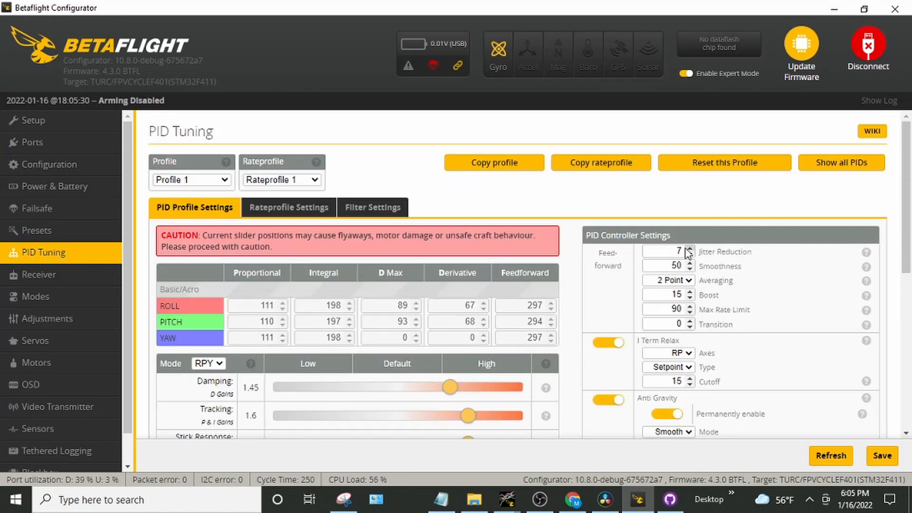
scroll(909, 266, down, 1)
scroll(908, 266, down, 3)
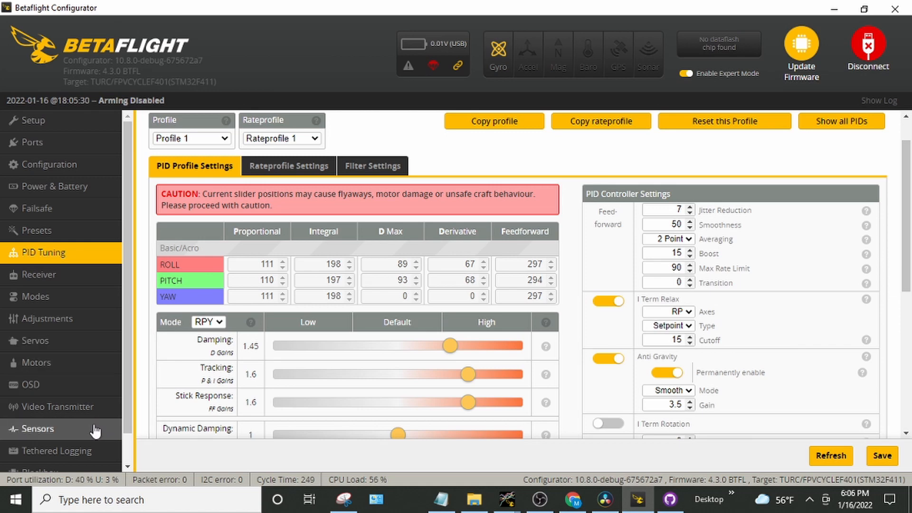
click(86, 231)
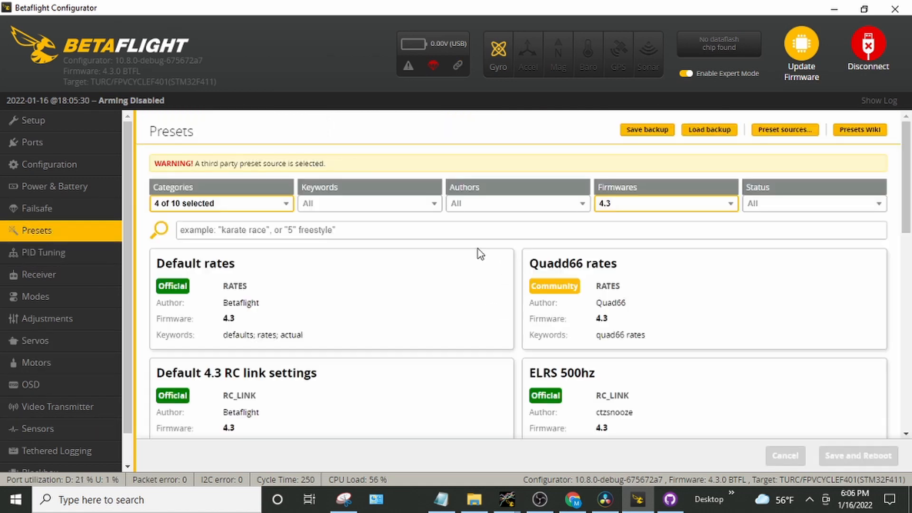
Show presets from all categories and search them for "quad66"
scroll(909, 199, down, 5)
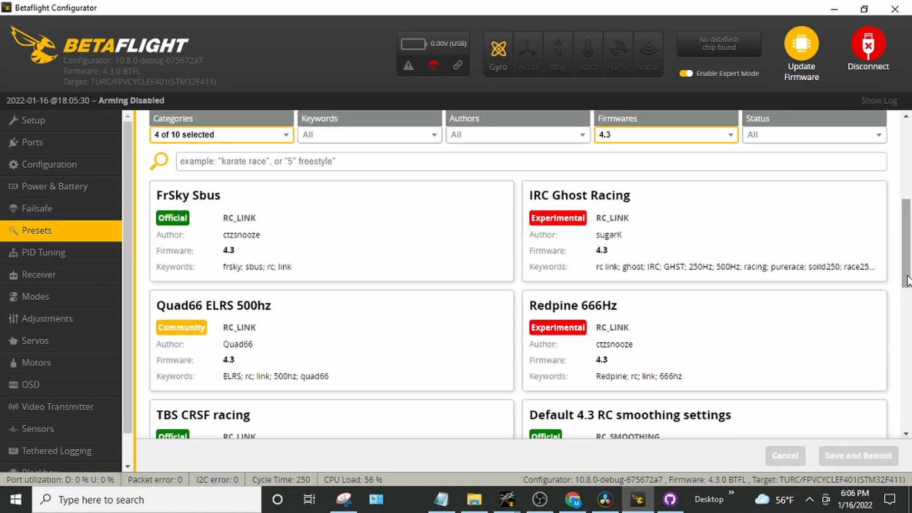
scroll(908, 270, up, 5)
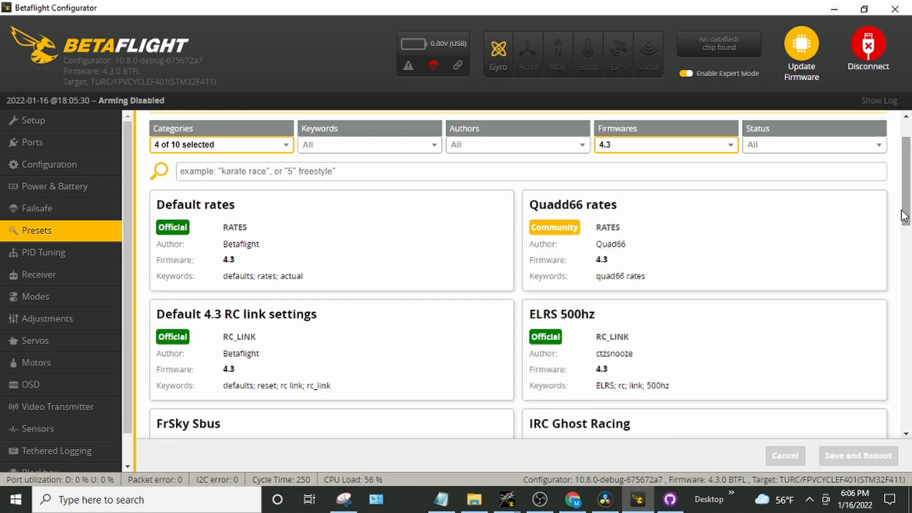
scroll(904, 228, up, 2)
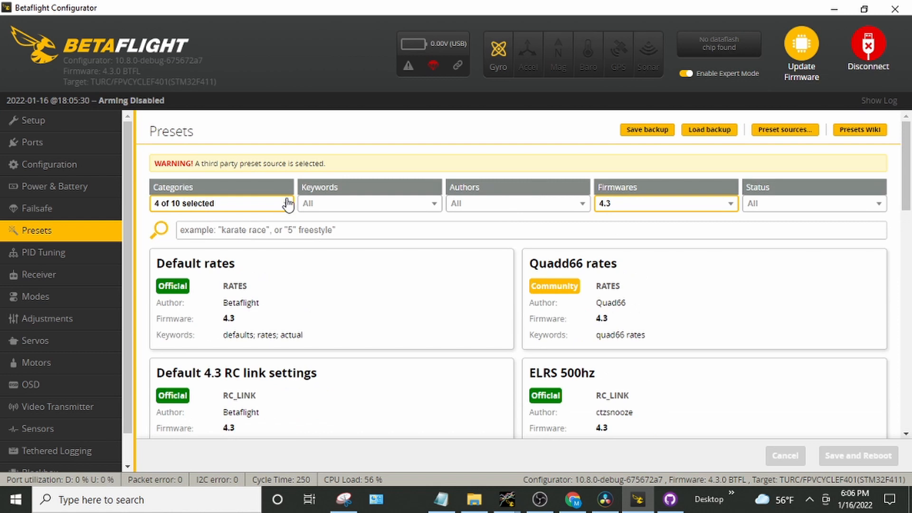
click(287, 204)
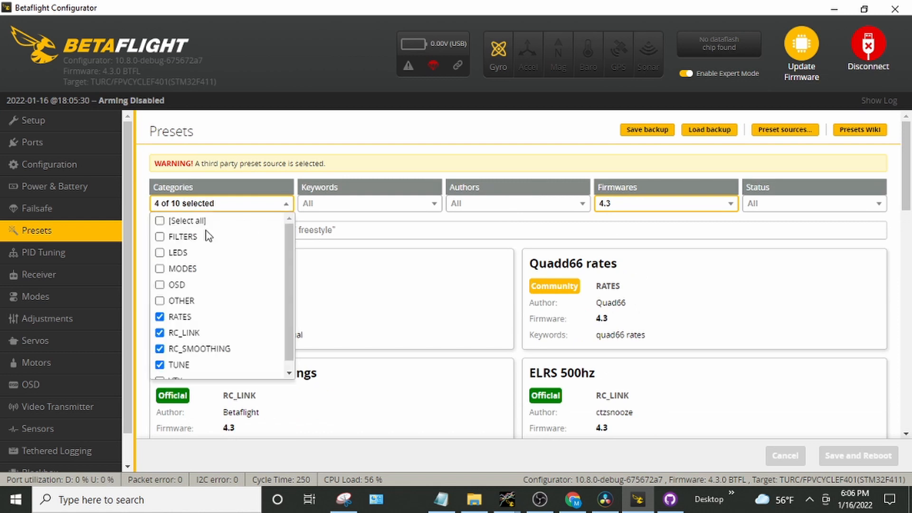
click(160, 221)
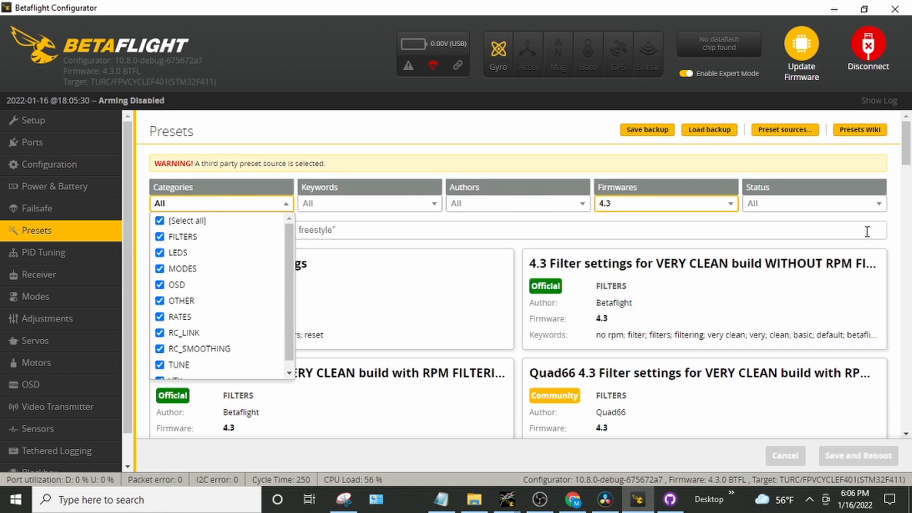
click(636, 231)
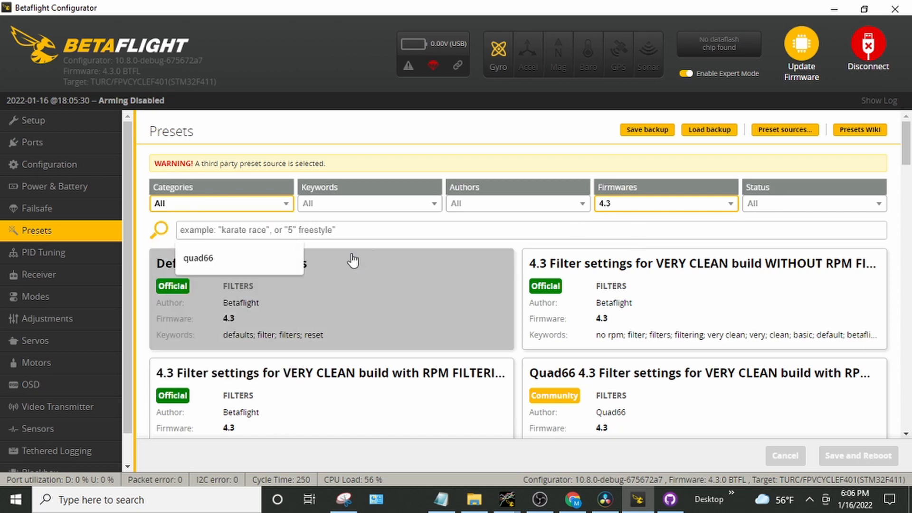
click(266, 262)
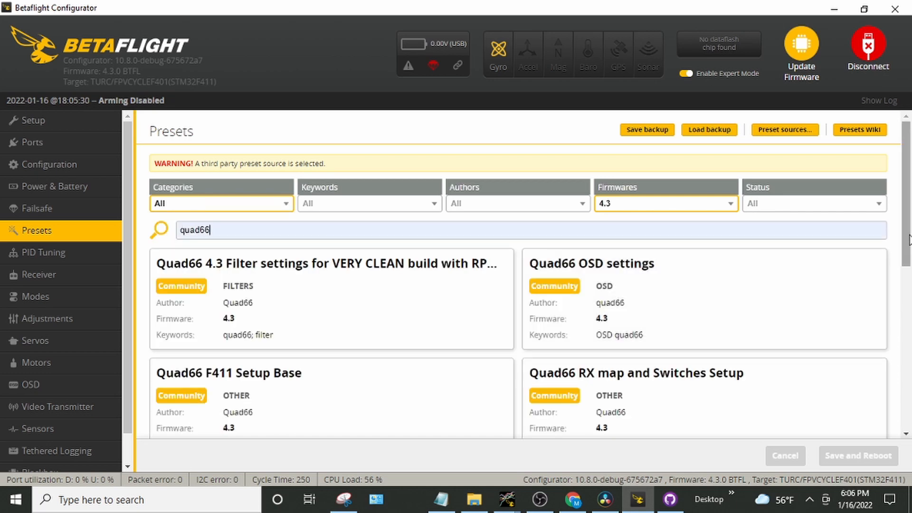
Pick the "Quad66 ELRS 500hz" preset, then save it to the flight controller and reboot
scroll(909, 240, down, 3)
click(788, 327)
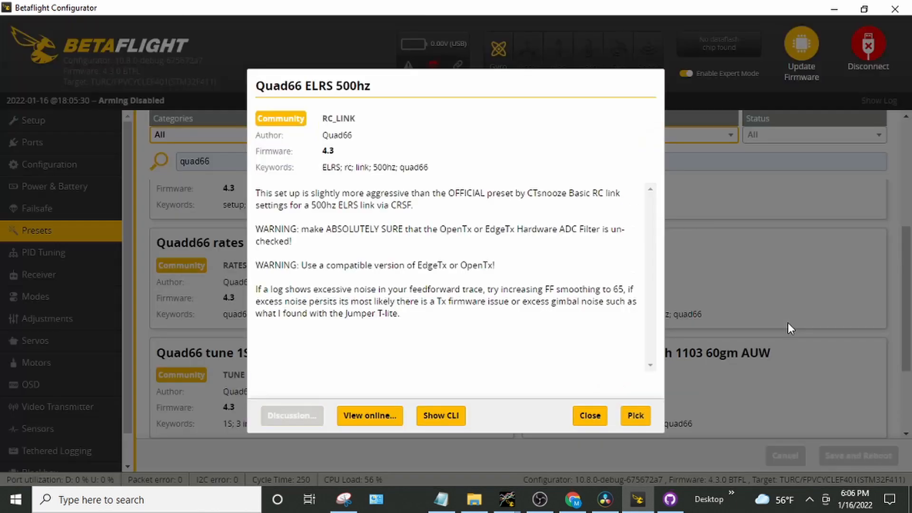
click(636, 417)
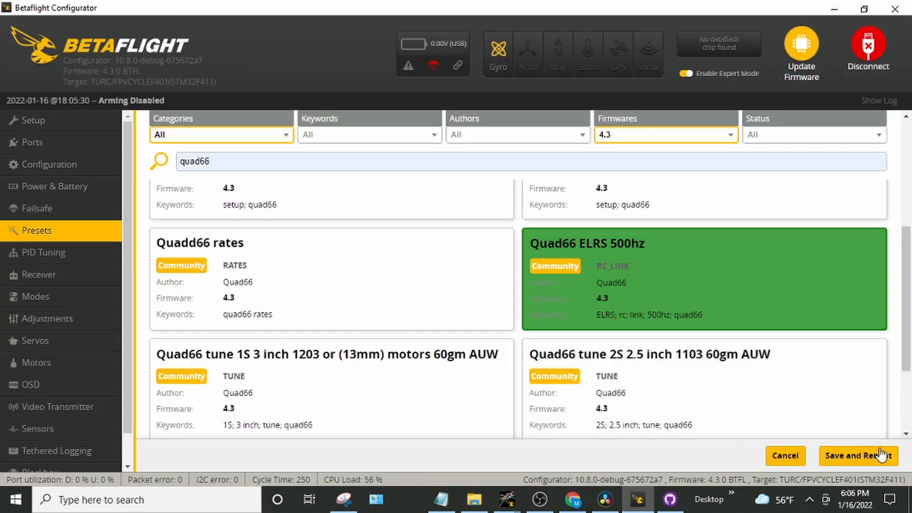
click(879, 456)
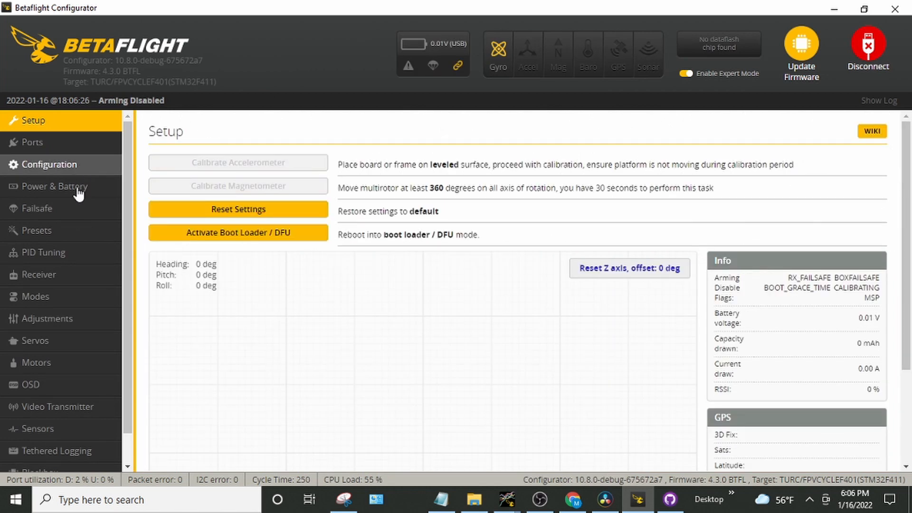
Check the feedforward settings of the PID profile, then return to the Presets page
click(77, 252)
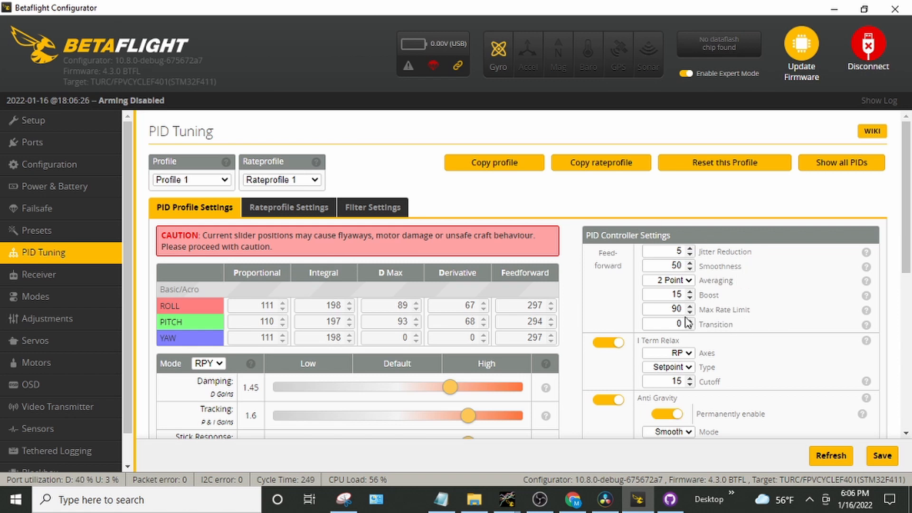
click(66, 232)
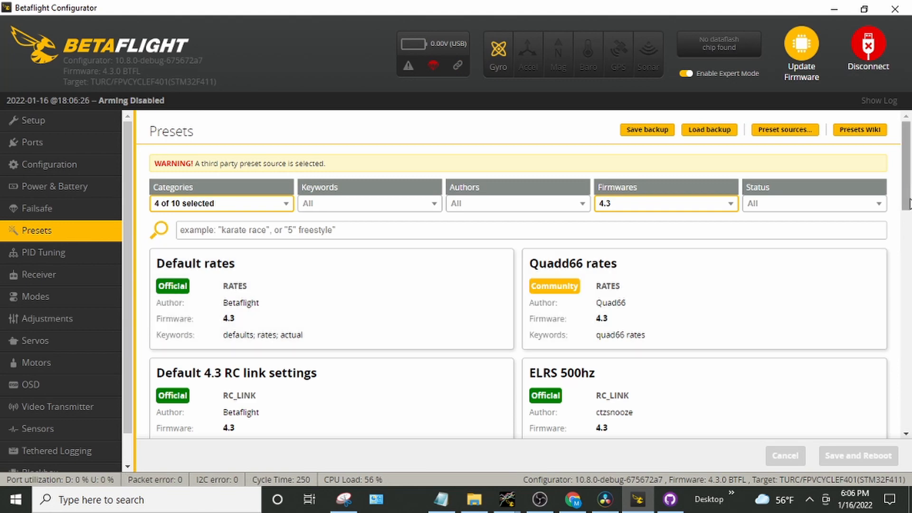
Review the description and CLI commands of the "Quad66 tune 1S 3 inch 1203 or (13mm) motors 60gm AUW" preset, then close it
drag(908, 164, 910, 380)
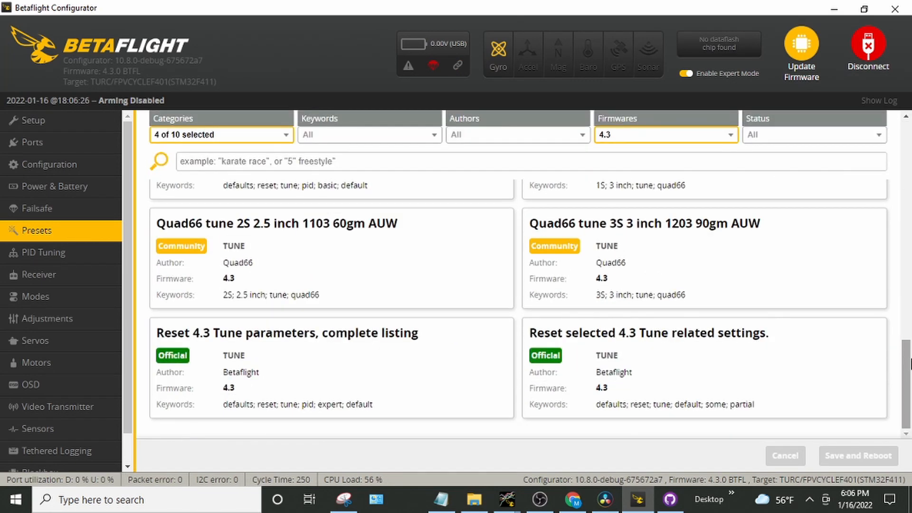
scroll(908, 369, up, 2)
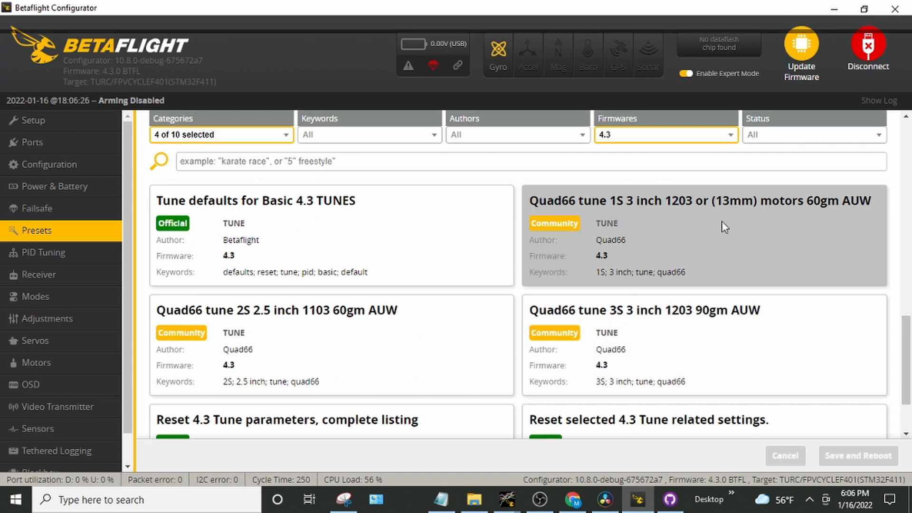
click(722, 220)
scroll(649, 212, down, 1)
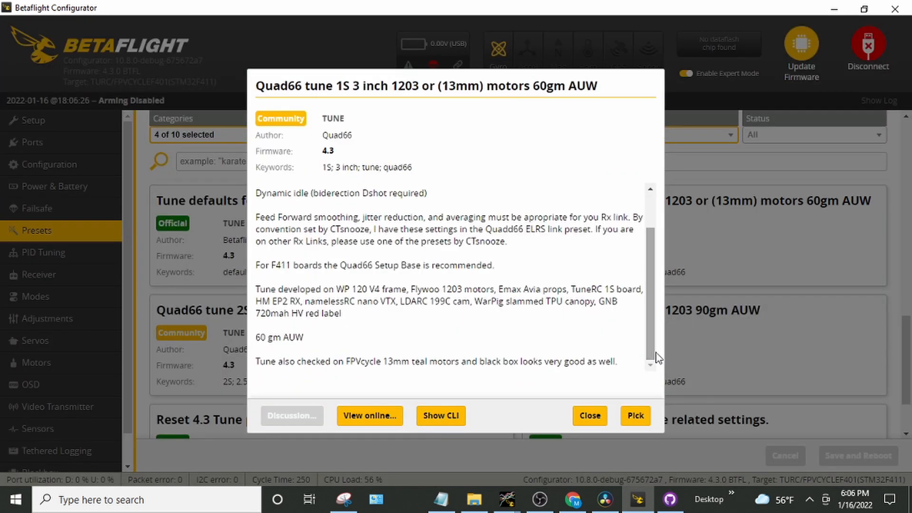
click(432, 416)
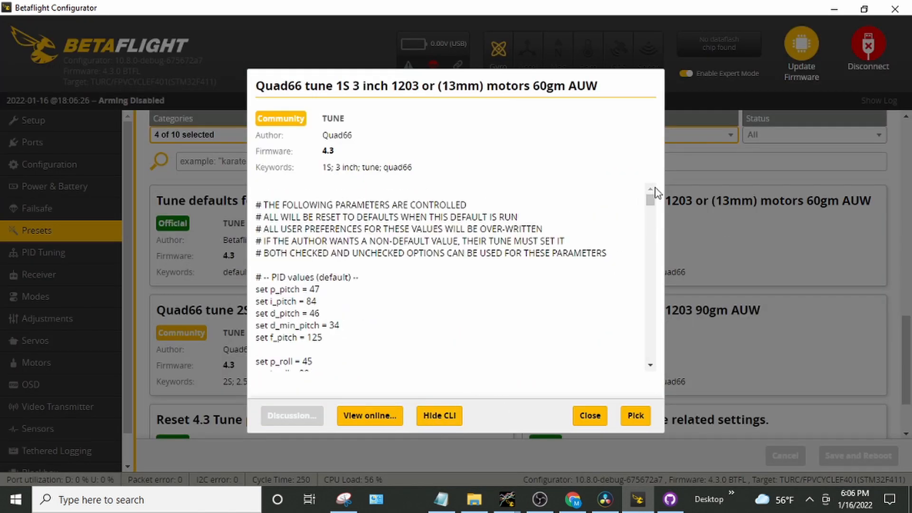
drag(655, 204, 664, 380)
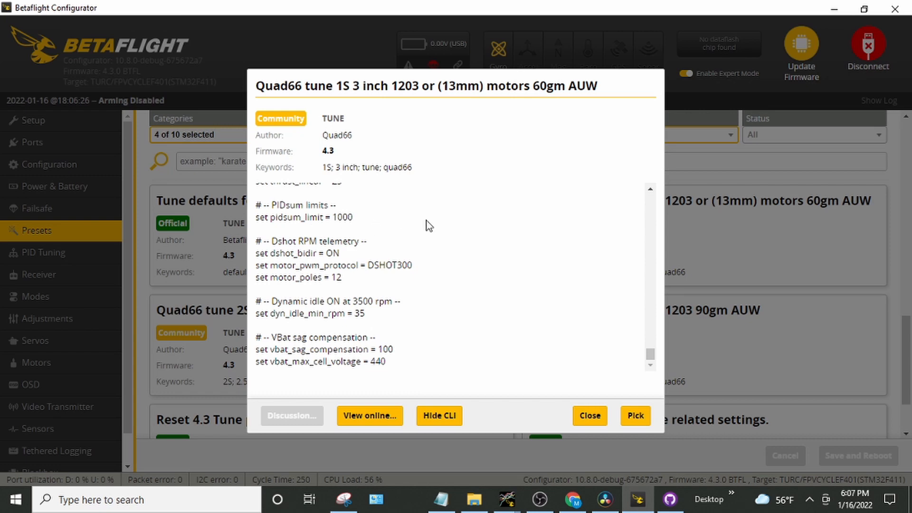
mouse_move(651, 359)
mouse_down()
mouse_move(652, 204)
mouse_move(651, 356)
mouse_up()
click(596, 419)
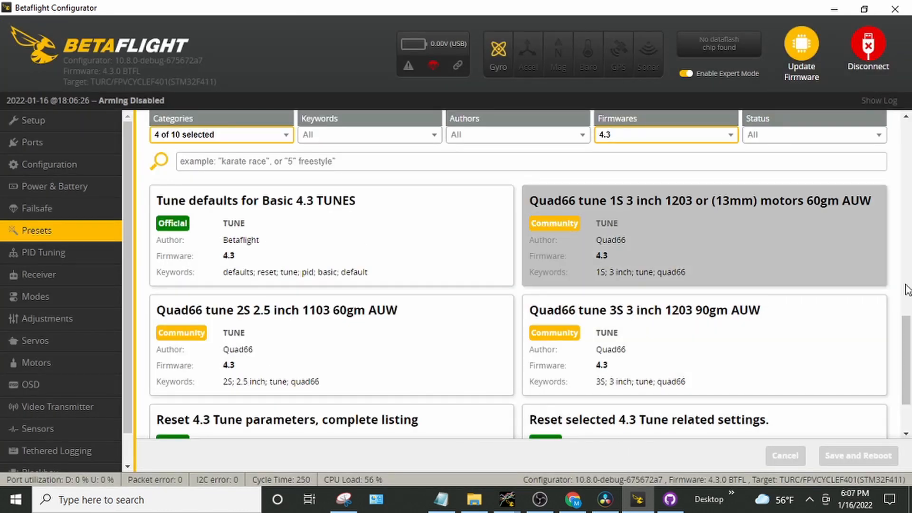
Look over the remaining tune presets in the list, then open the Setup page
drag(909, 366, 909, 411)
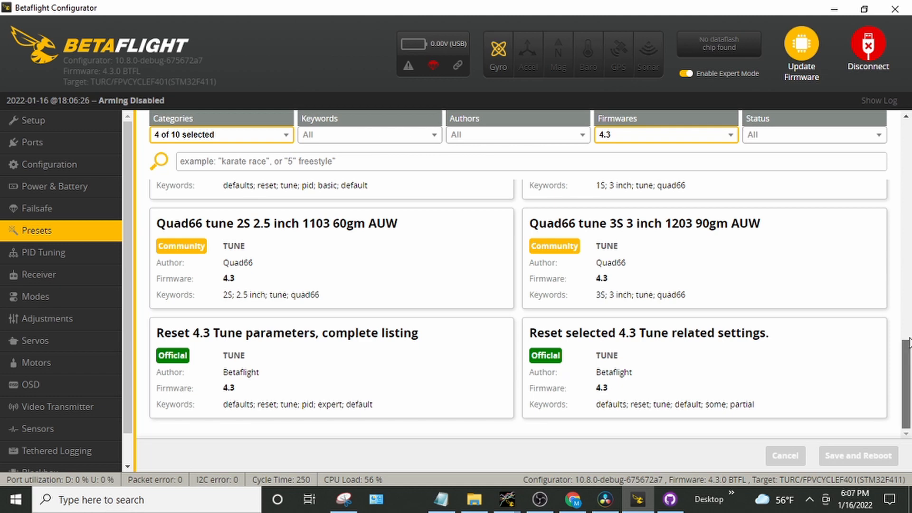
drag(906, 380, 889, 146)
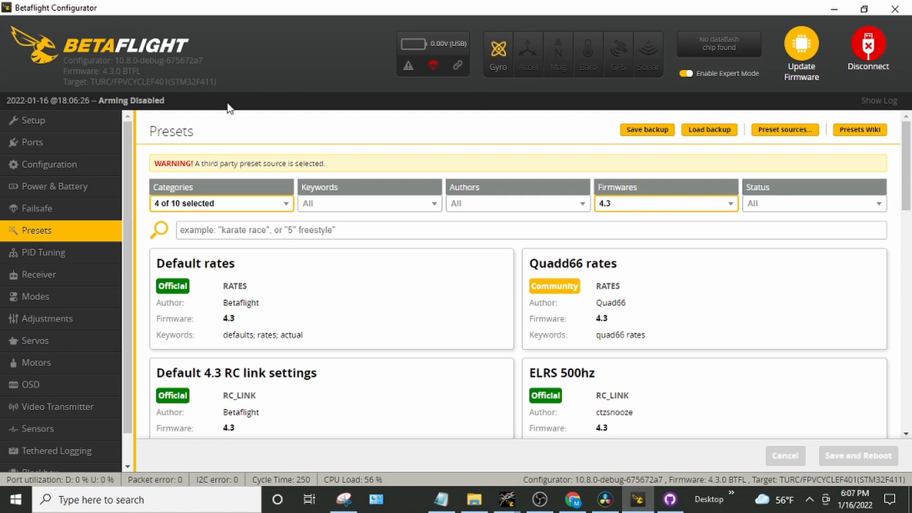
click(76, 127)
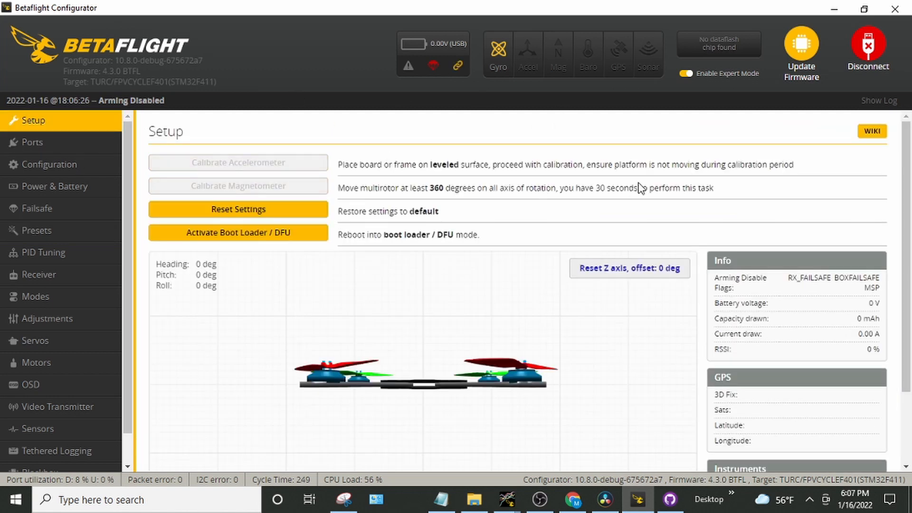